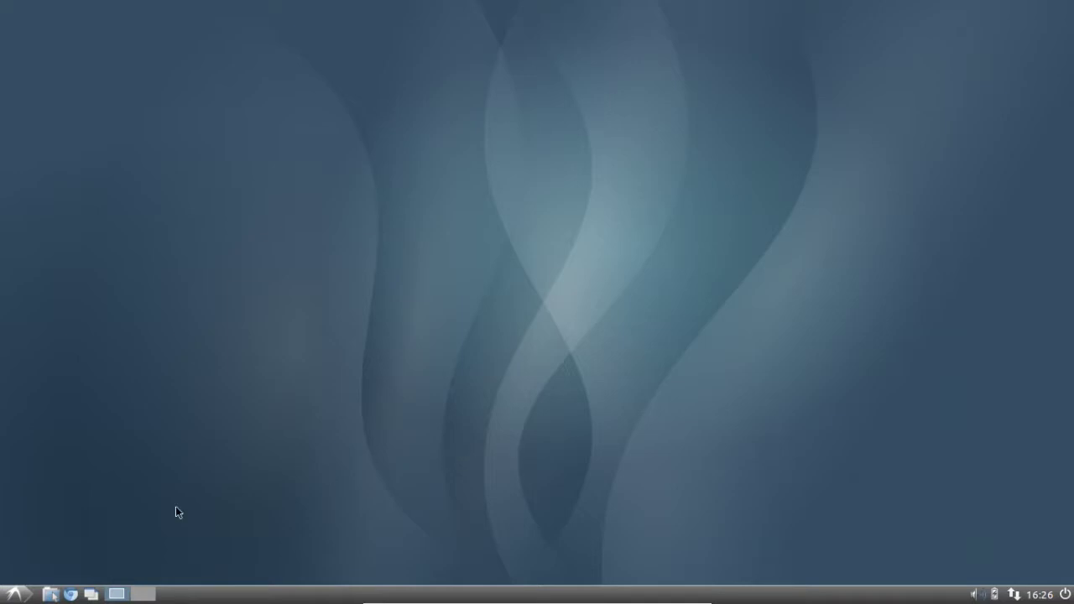
# Open the home folder in the file manager and view the contents of test.txt before closing the file.
pyautogui.click(50, 595)
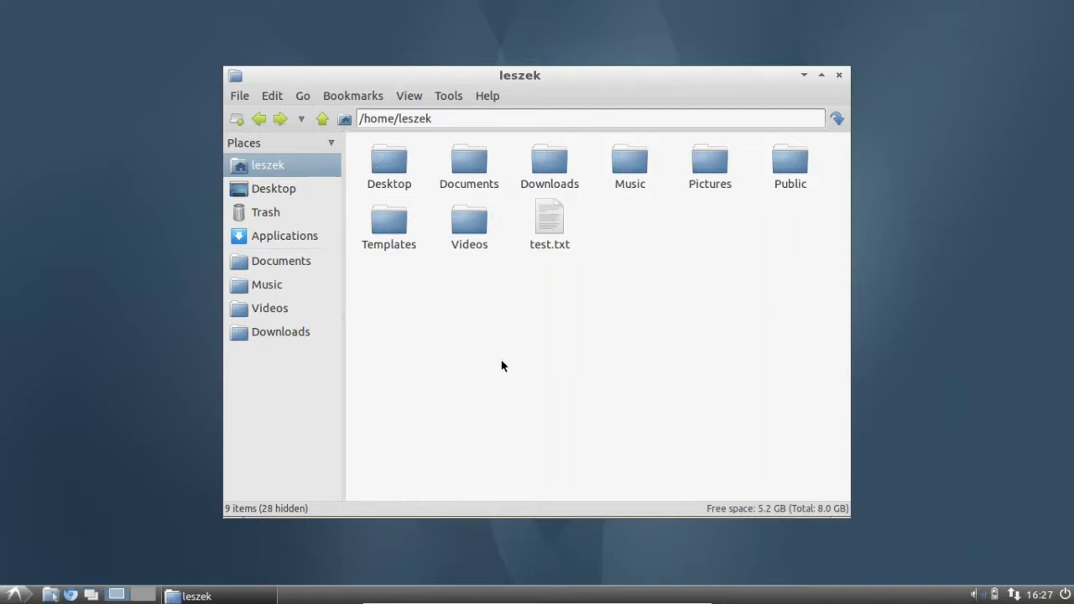
pyautogui.moveTo(437, 120); pyautogui.dragTo(353, 119)
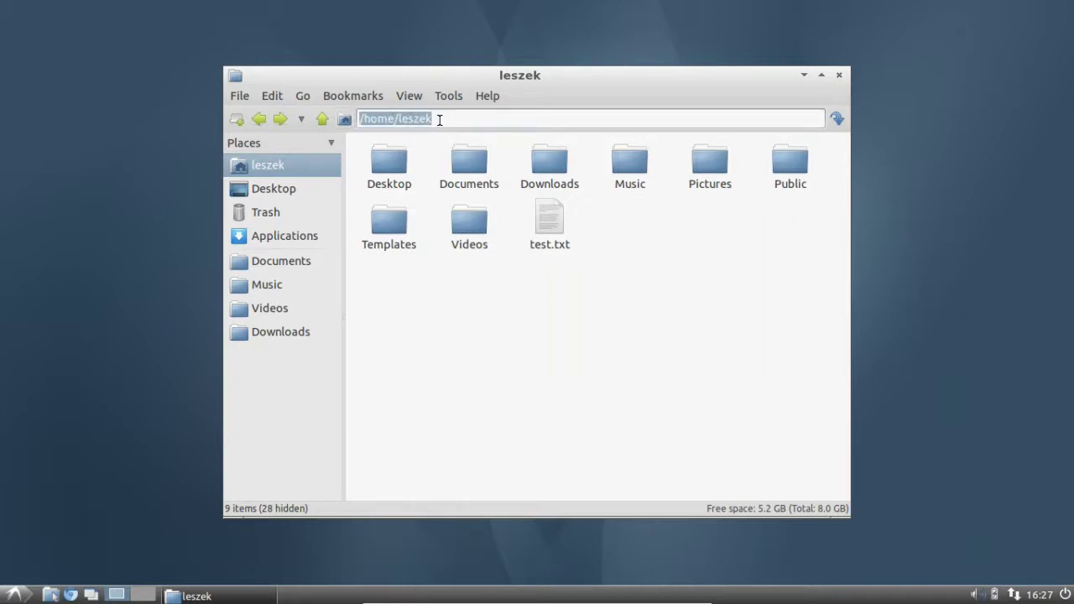
pyautogui.click(438, 119)
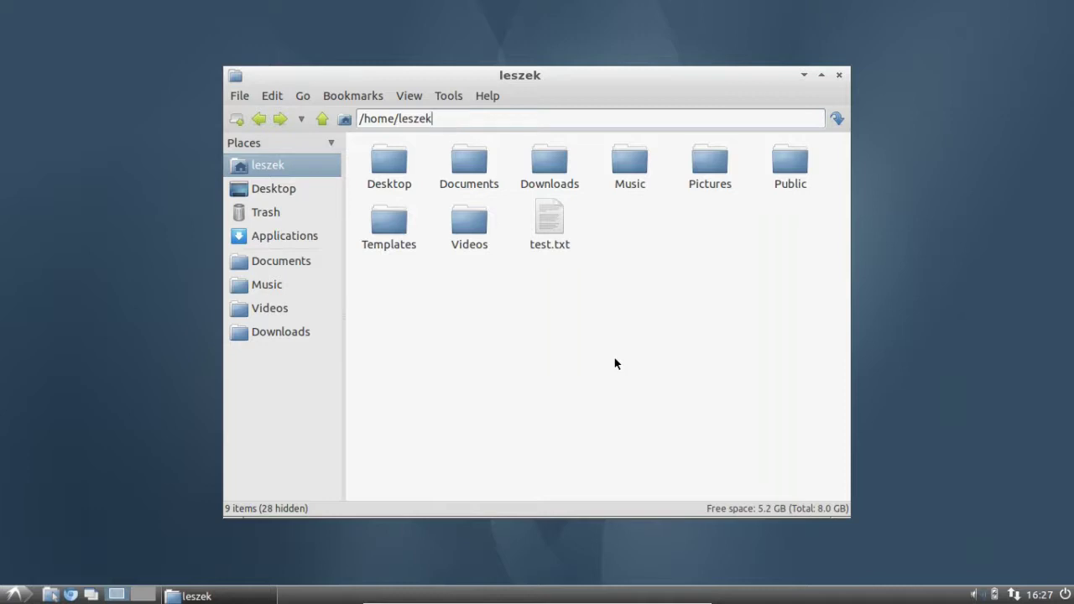
pyautogui.doubleClick(550, 223)
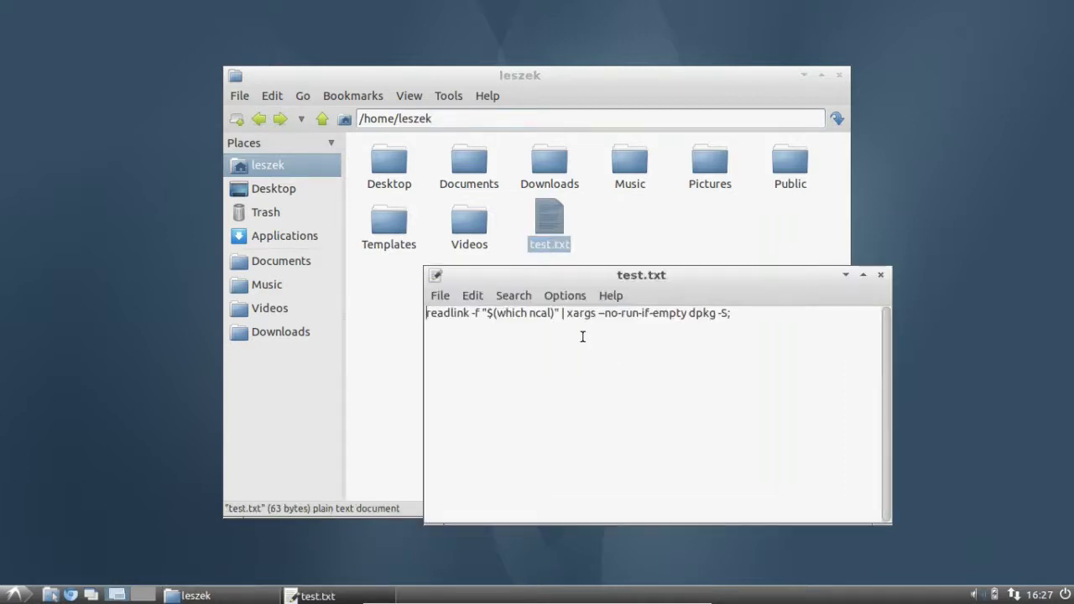
pyautogui.click(881, 275)
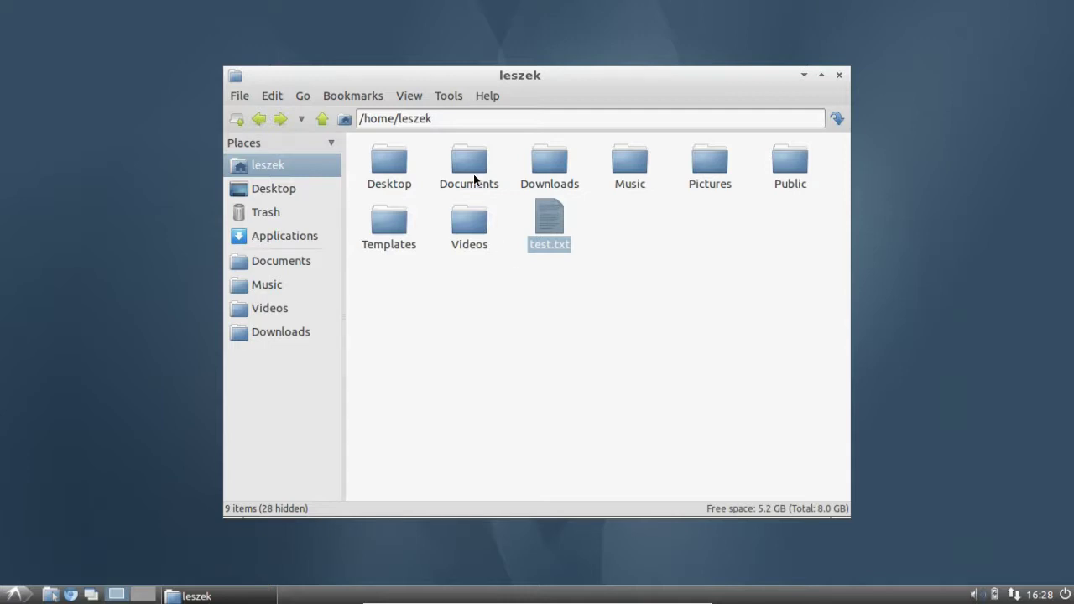
# Open the Documents folder in a new tab beside the home folder and enter its txts subfolder.
pyautogui.doubleClick(474, 186)
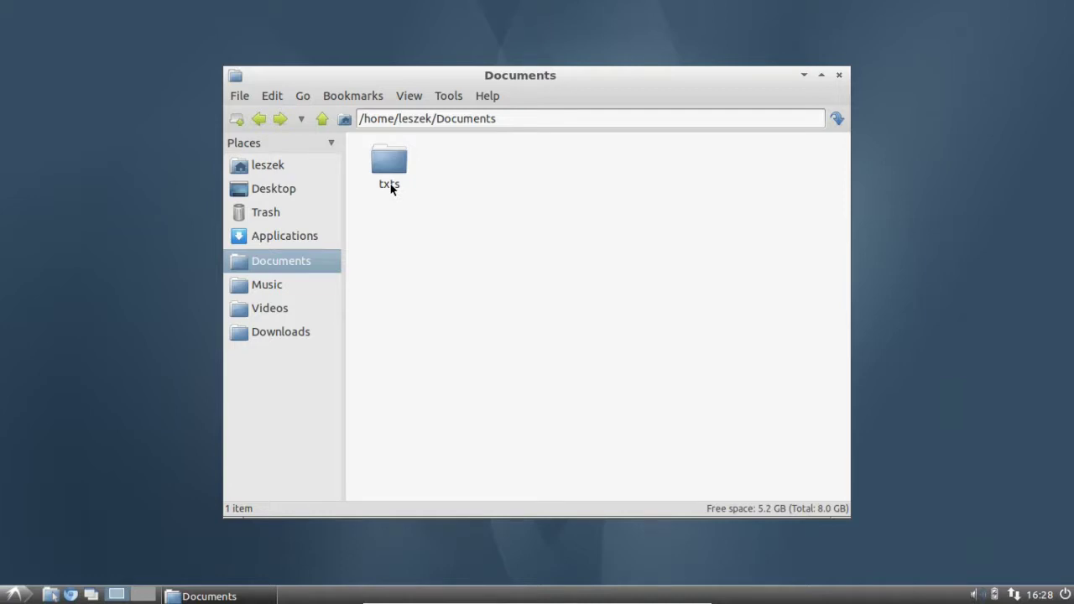
pyautogui.click(323, 118)
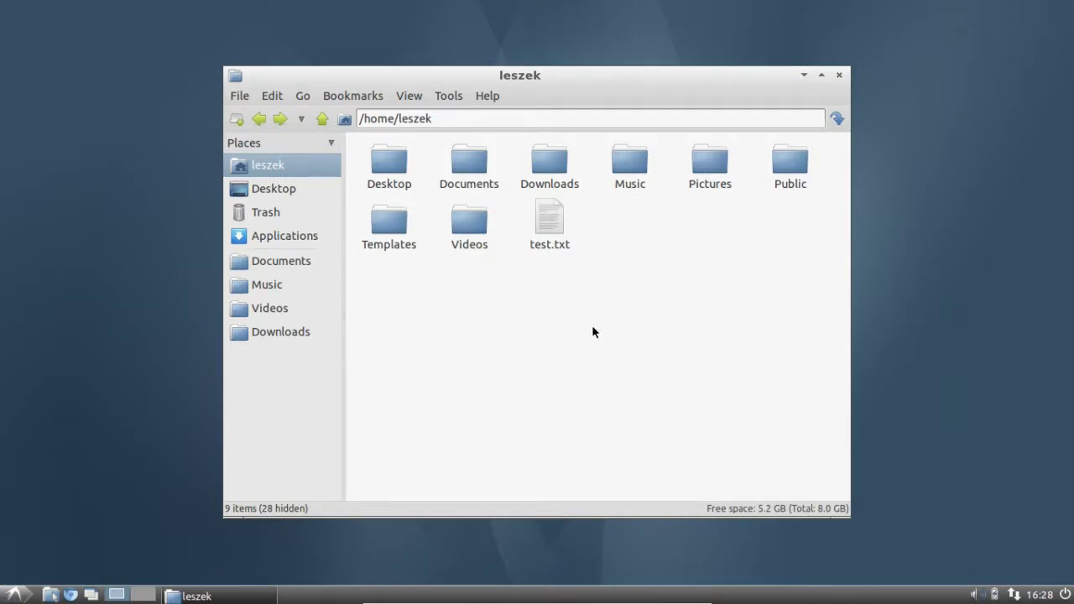
pyautogui.rightClick(468, 190)
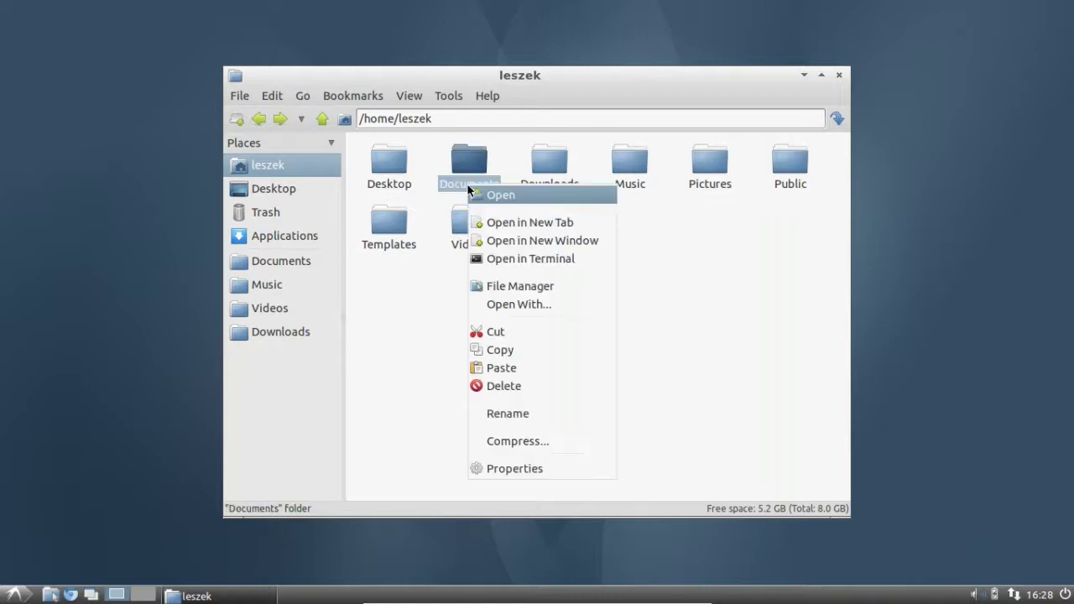
pyautogui.click(528, 226)
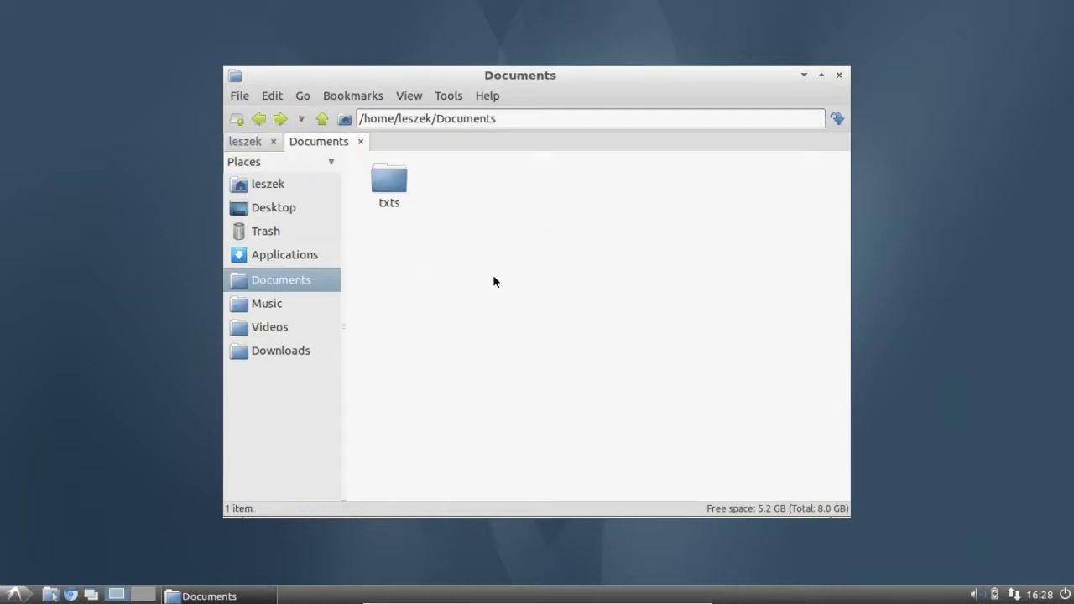
pyautogui.press('Down')
pyautogui.press('Return')
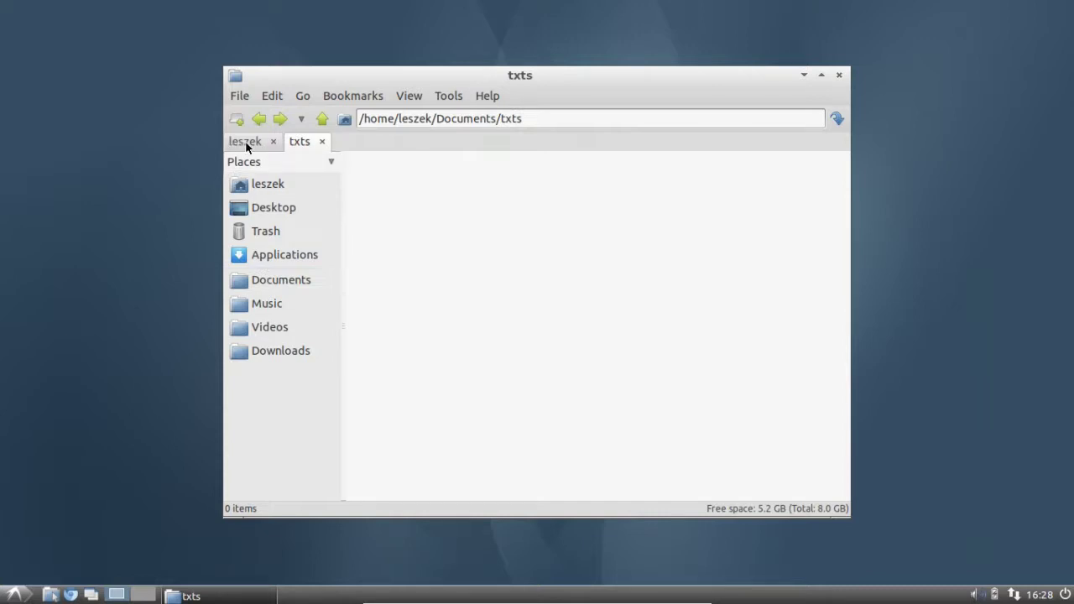
# Copy test.txt from the home folder into the txts folder in the other tab and check the original in the home folder.
pyautogui.click(245, 141)
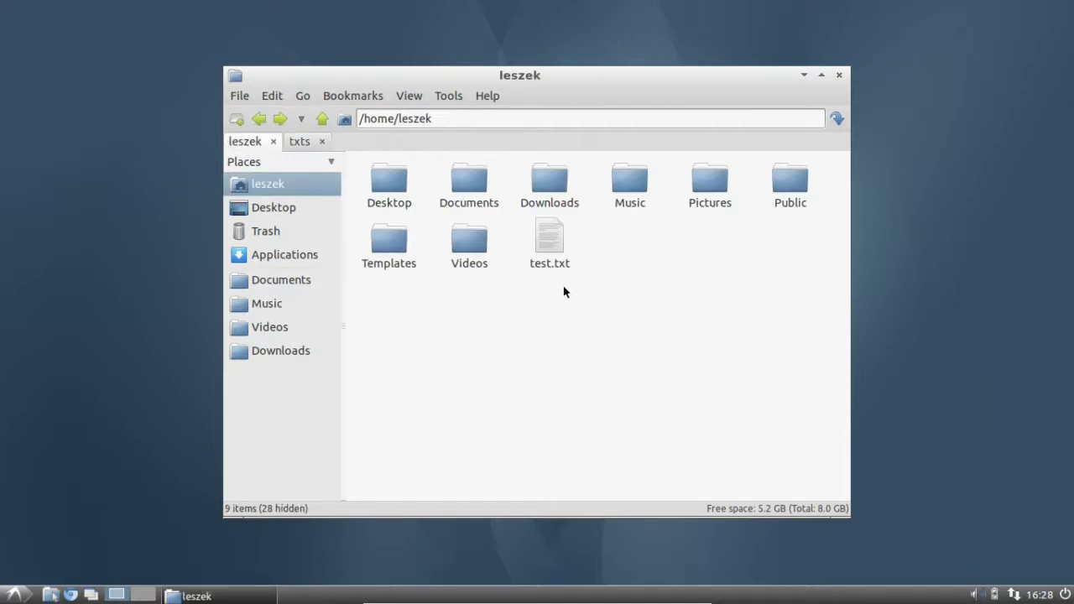
pyautogui.moveTo(545, 243); pyautogui.dragTo(478, 259)
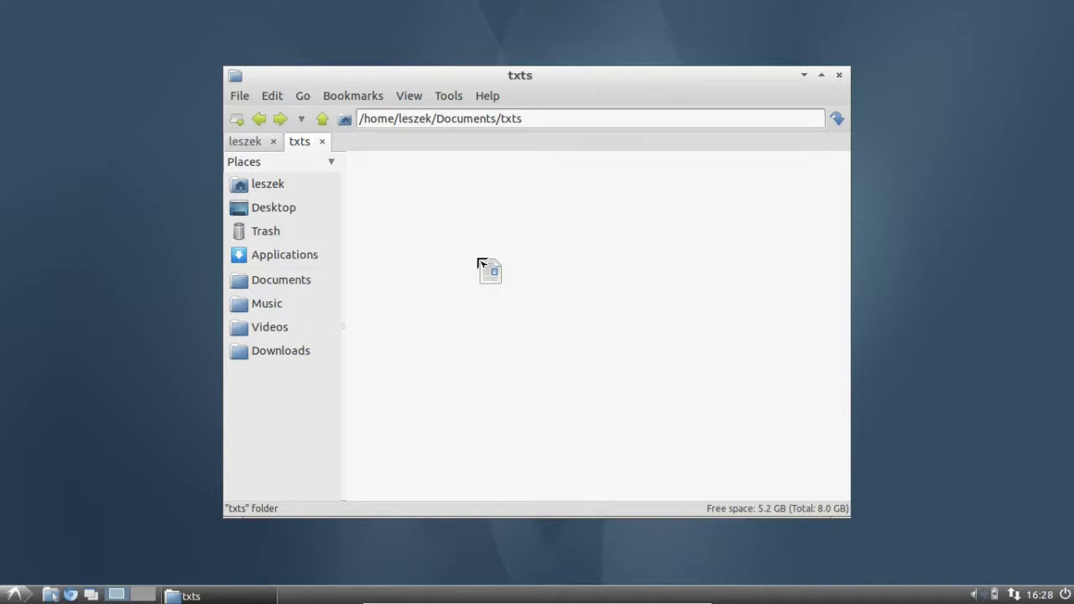
pyautogui.moveTo(478, 263); pyautogui.dragTo(473, 263)
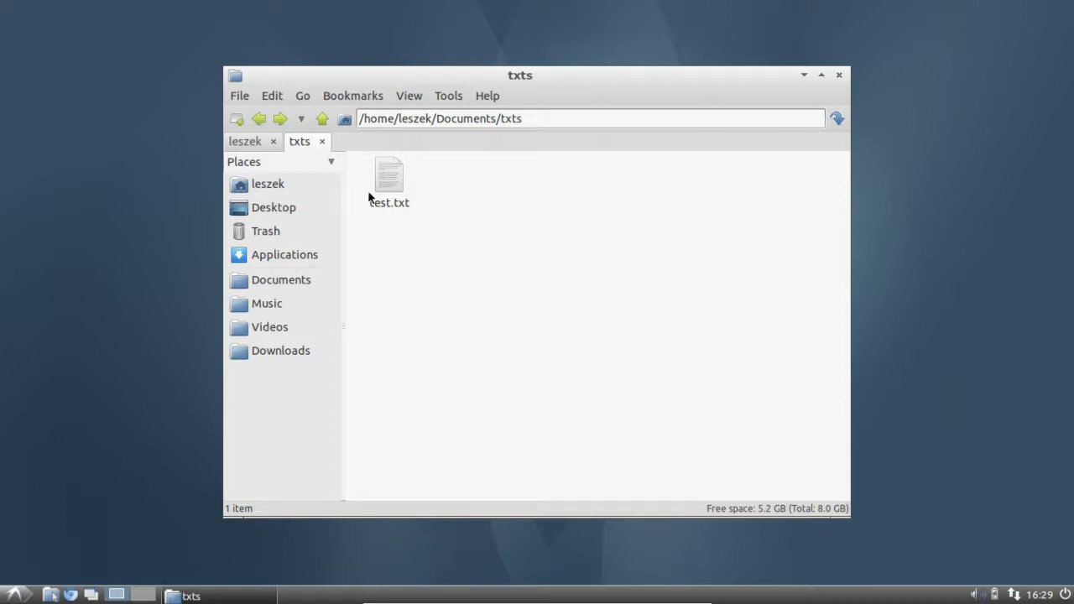
pyautogui.click(236, 141)
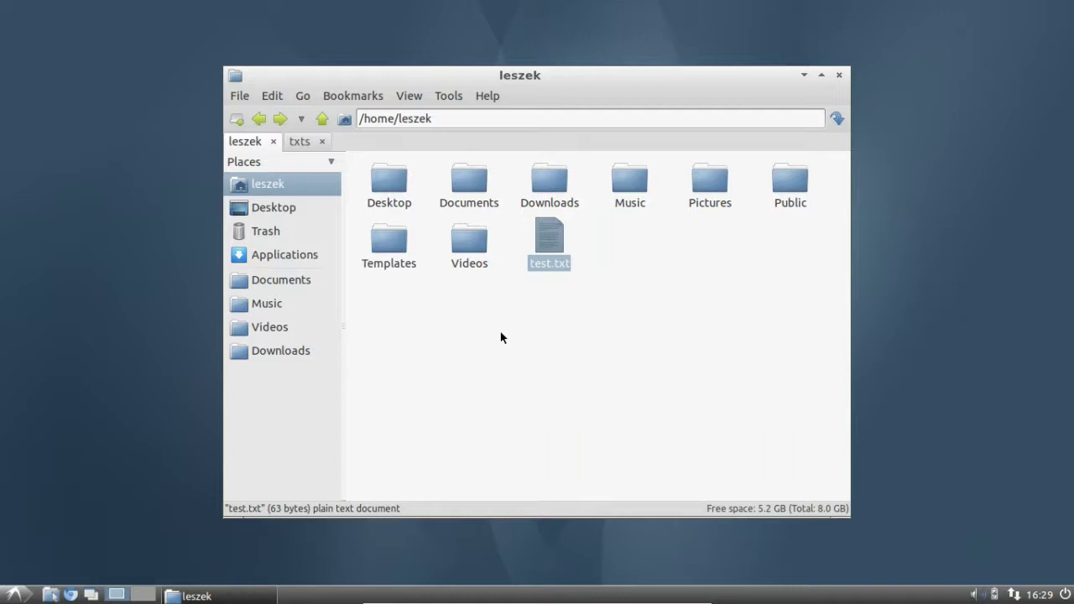
pyautogui.click(543, 370)
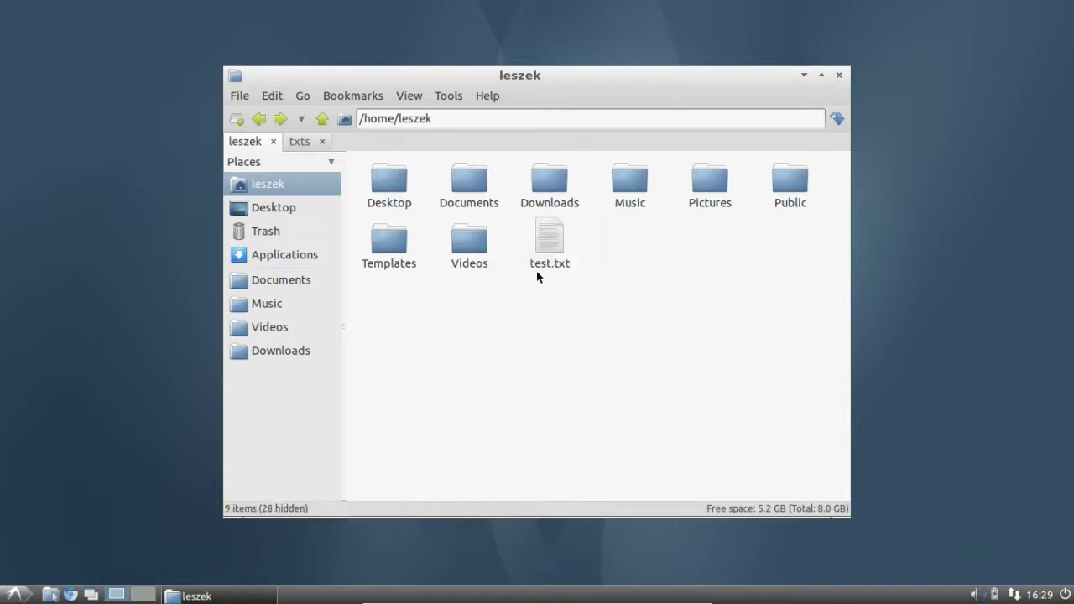
# Copy test.txt from the home folder to the clipboard and show the Paste option in the txts folder without using it.
pyautogui.rightClick(545, 233)
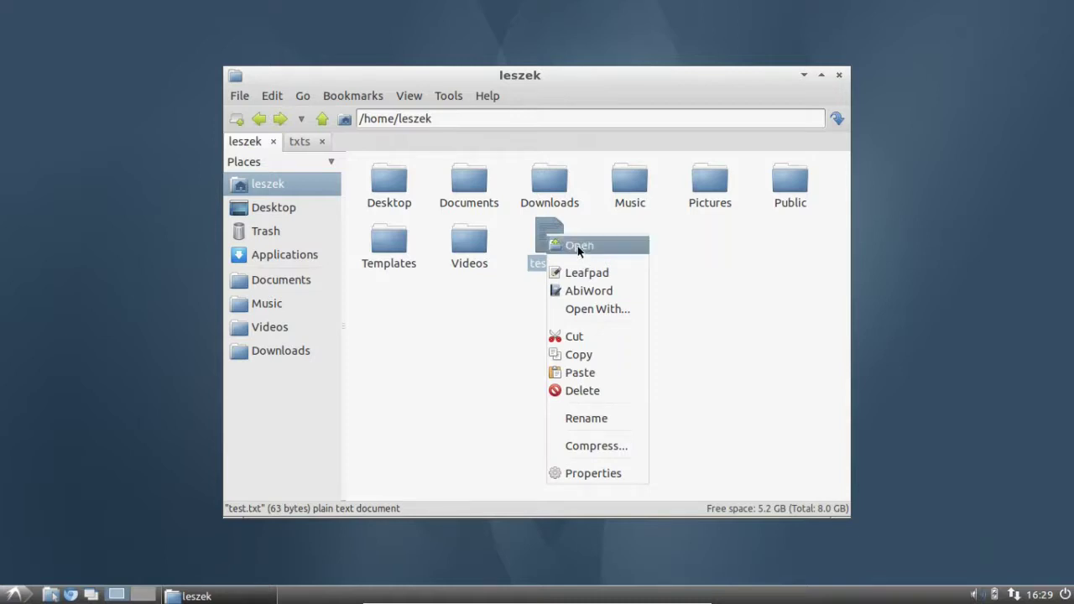
pyautogui.click(580, 356)
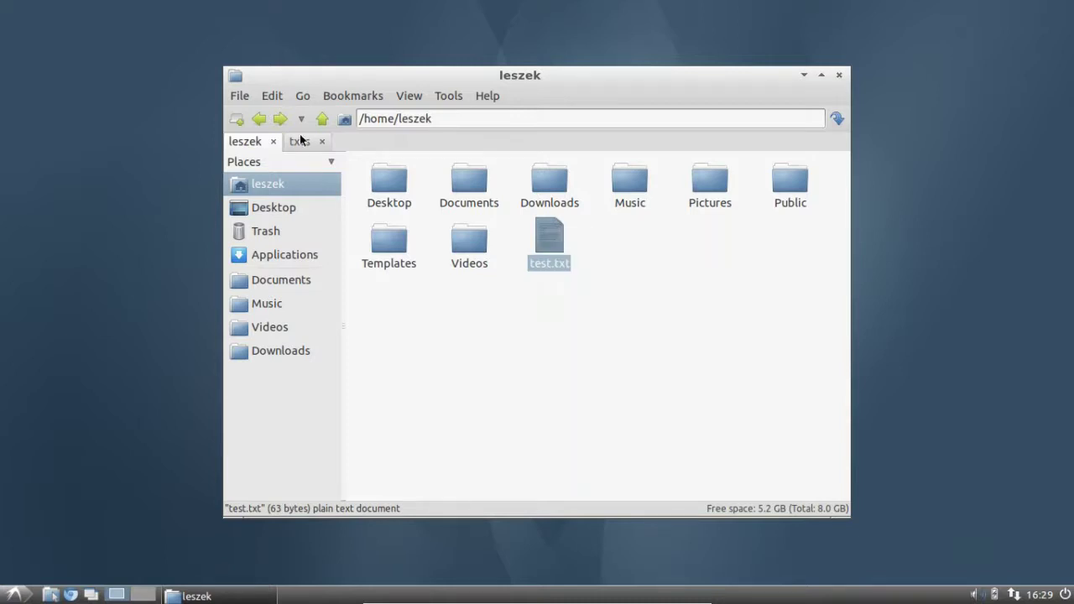
pyautogui.click(301, 142)
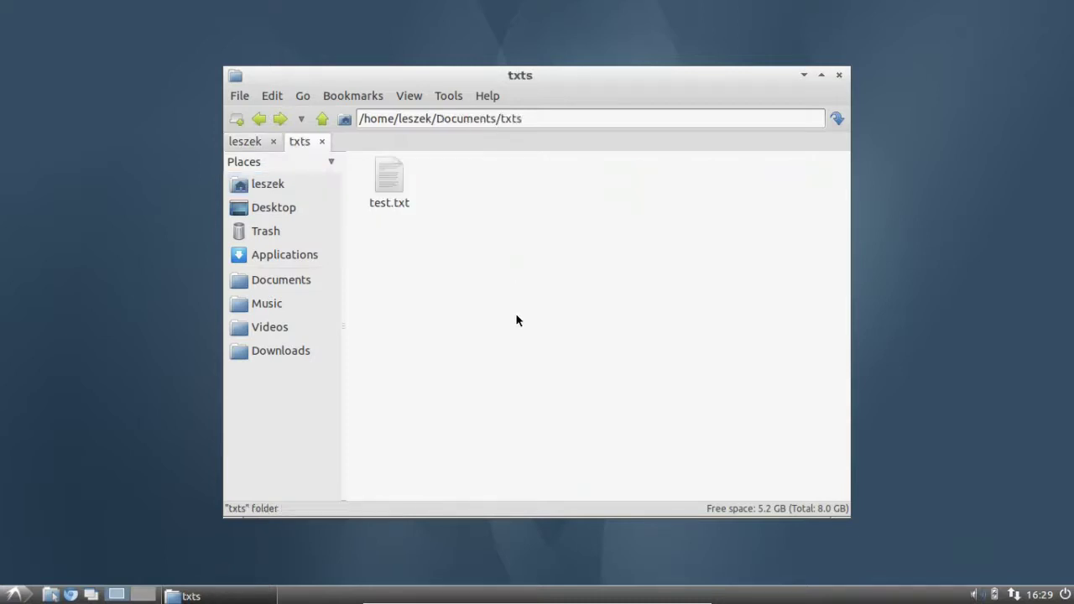
pyautogui.rightClick(468, 282)
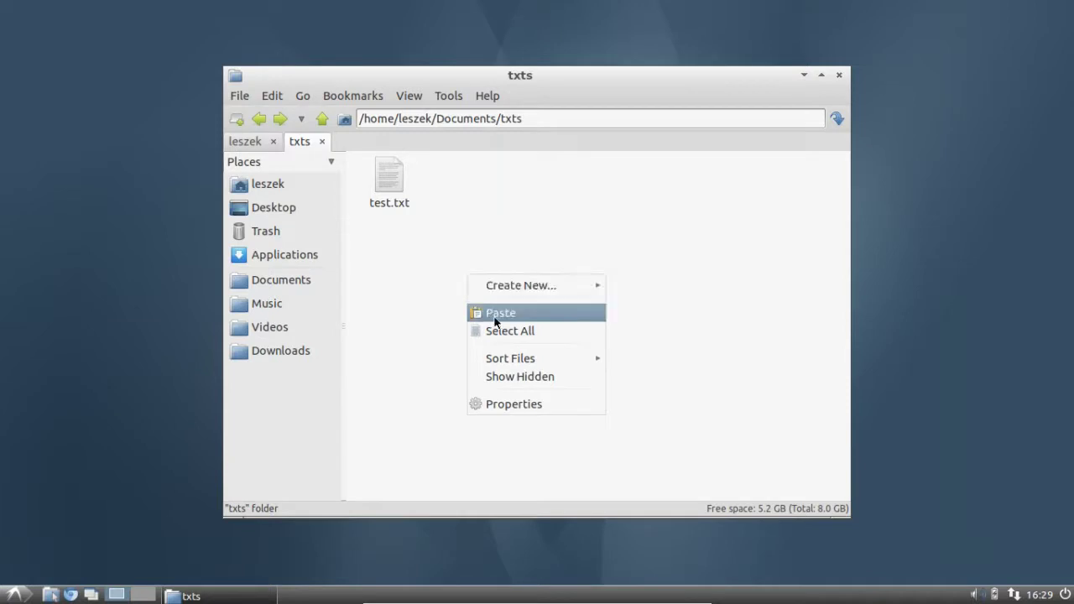
pyautogui.click(432, 289)
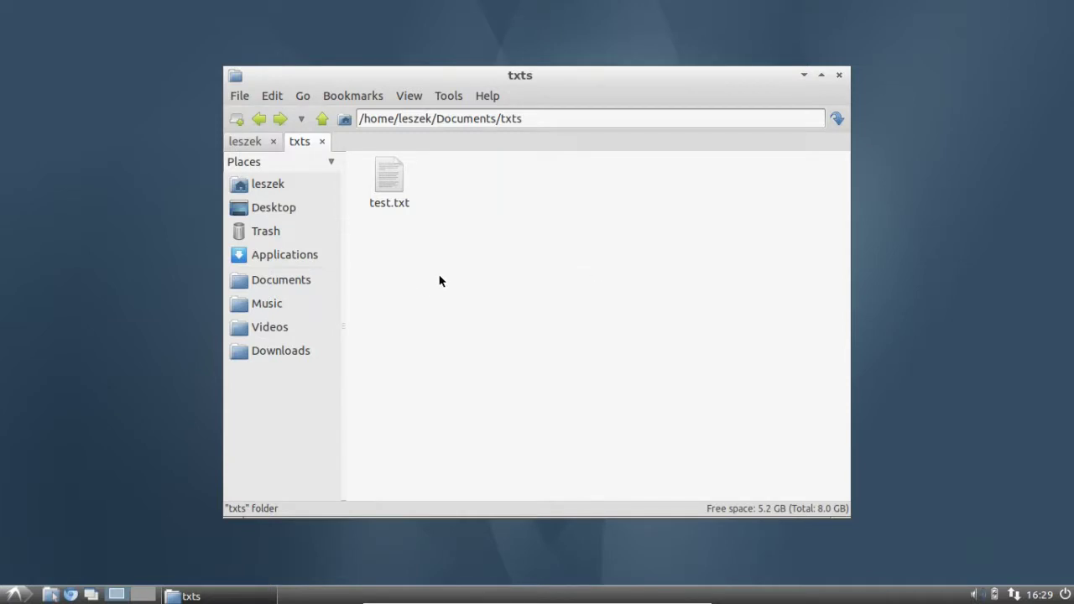
# Examine the Copy To folder chooser for test.txt, including its search location, and cancel it.
pyautogui.click(247, 141)
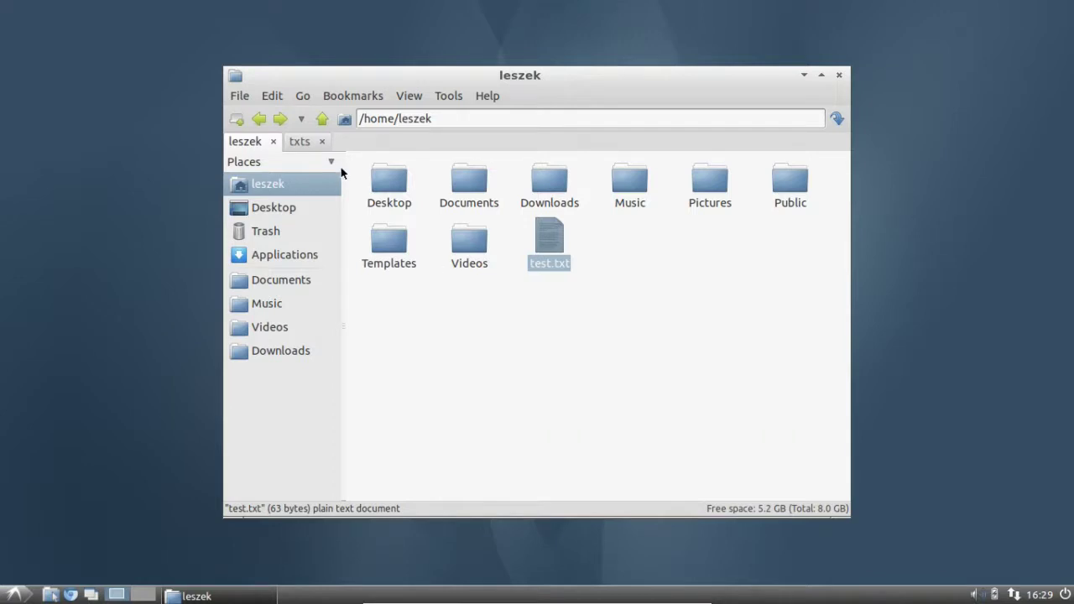
pyautogui.click(269, 96)
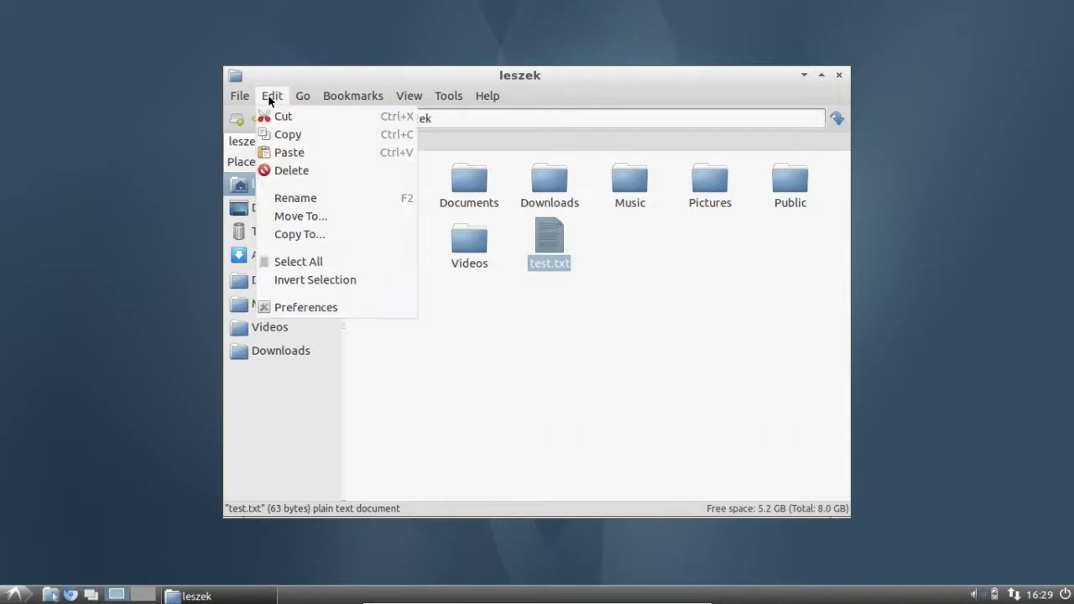
pyautogui.click(299, 235)
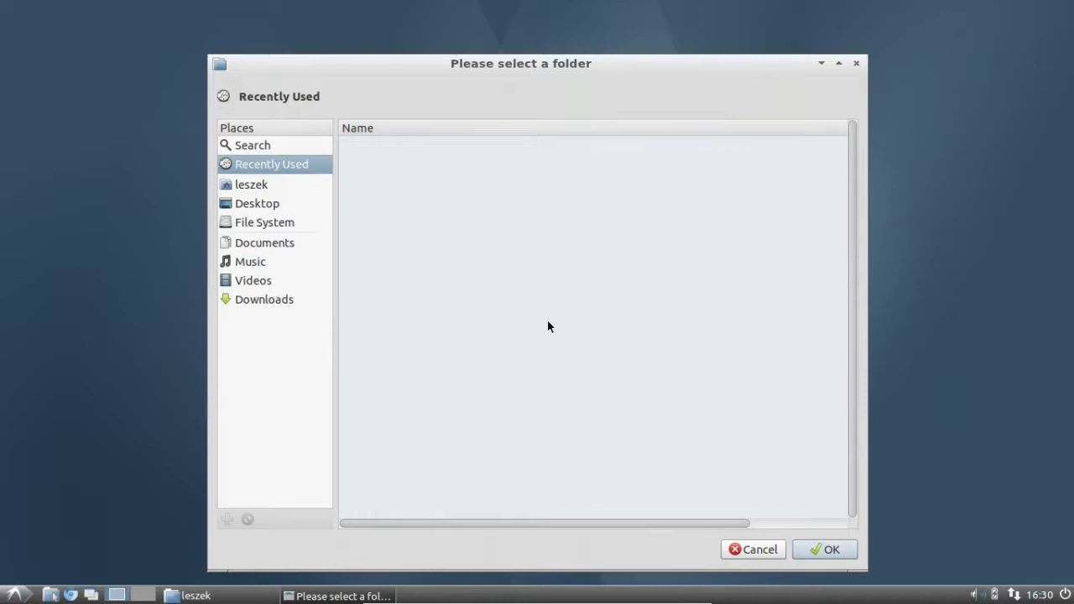
pyautogui.click(252, 147)
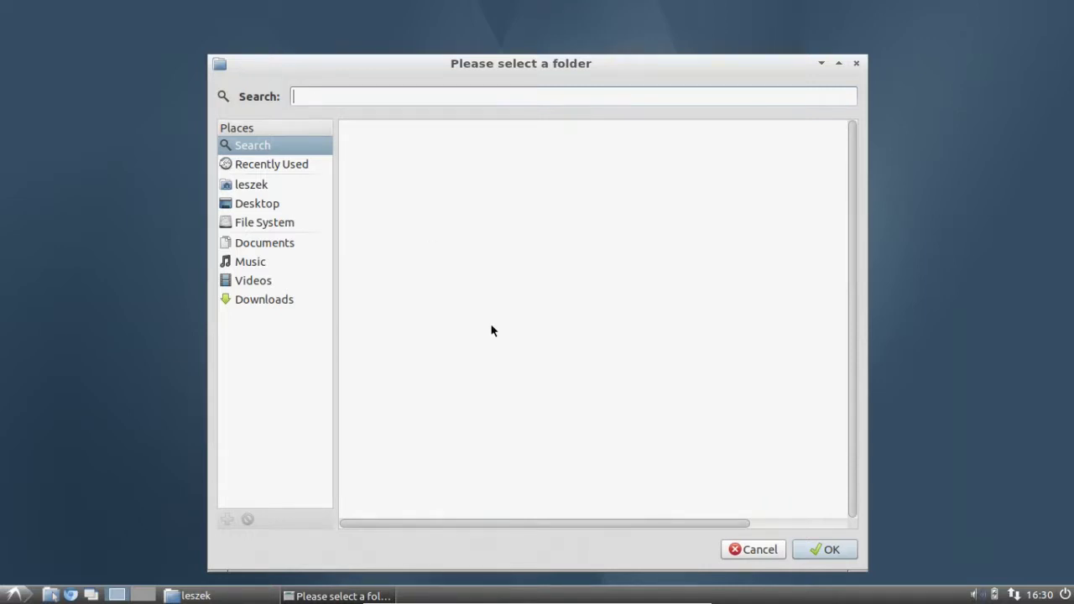
pyautogui.click(752, 553)
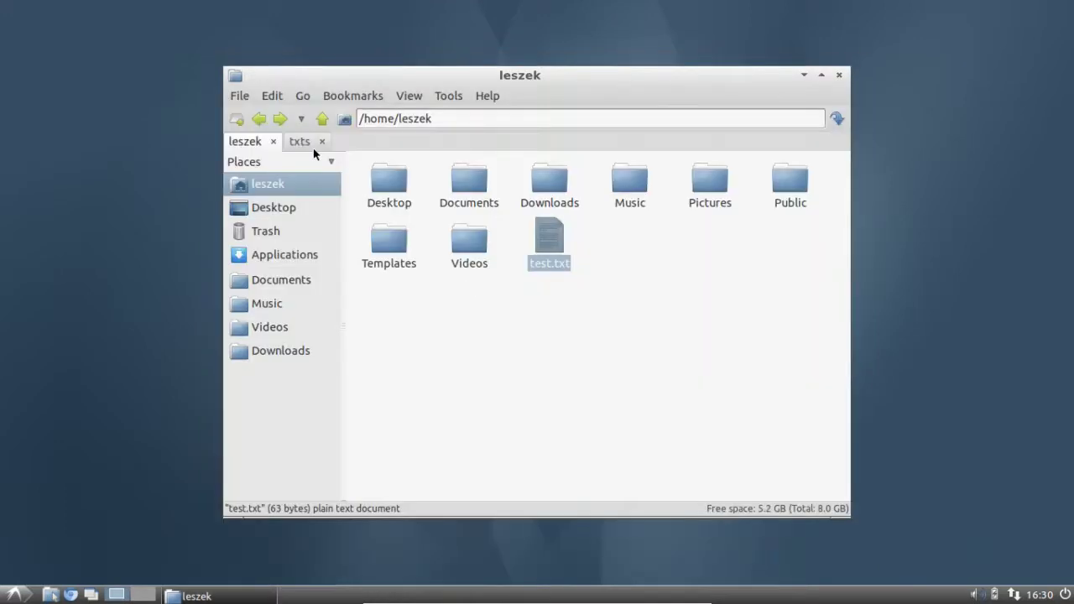
# Examine the Move To folder chooser for test.txt and cancel it.
pyautogui.click(273, 100)
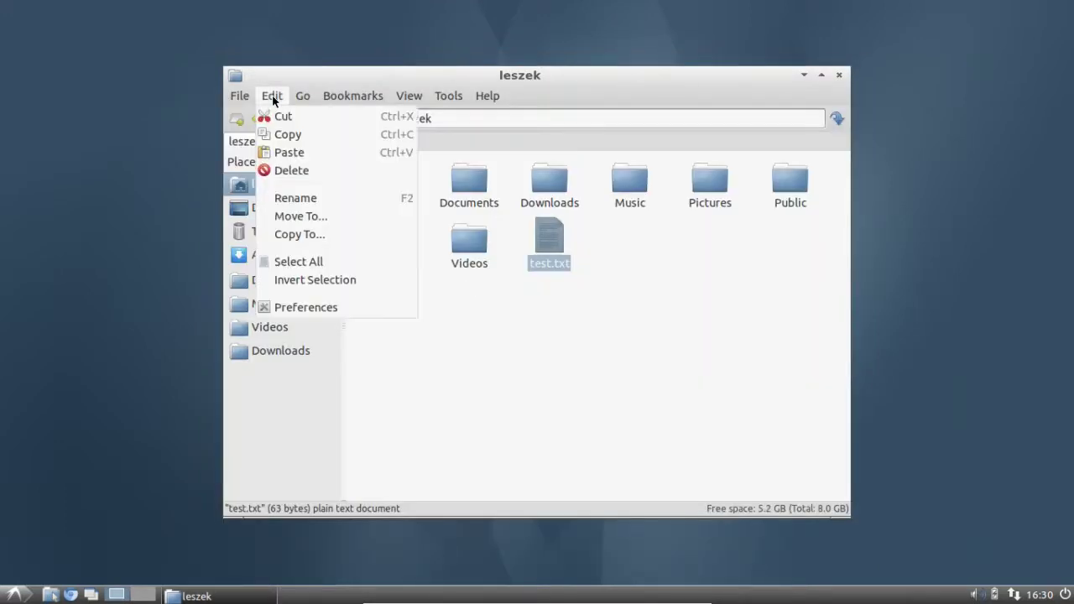
pyautogui.click(336, 222)
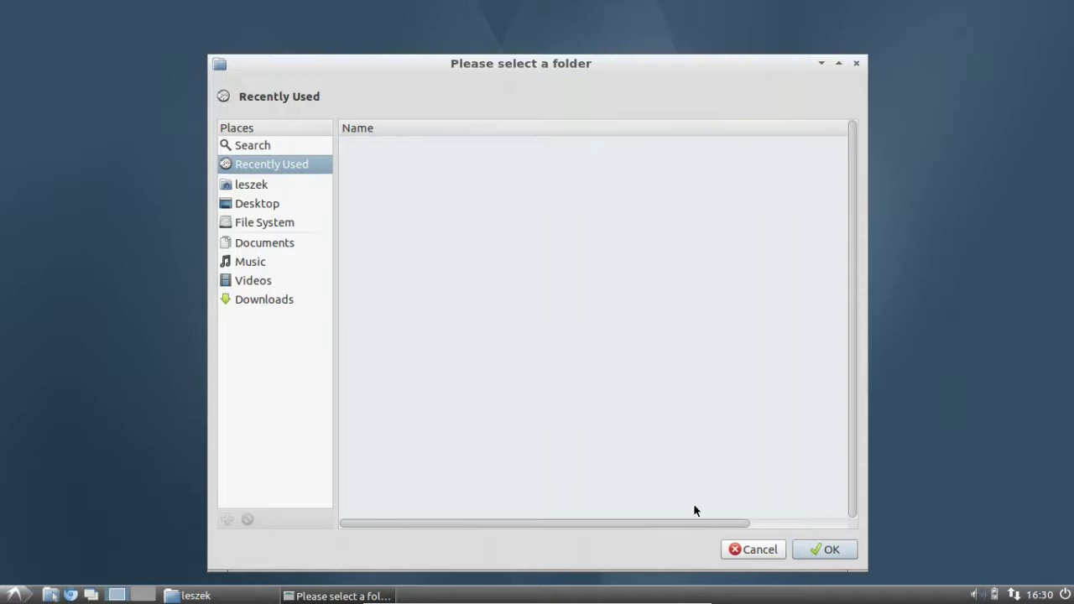
pyautogui.click(750, 550)
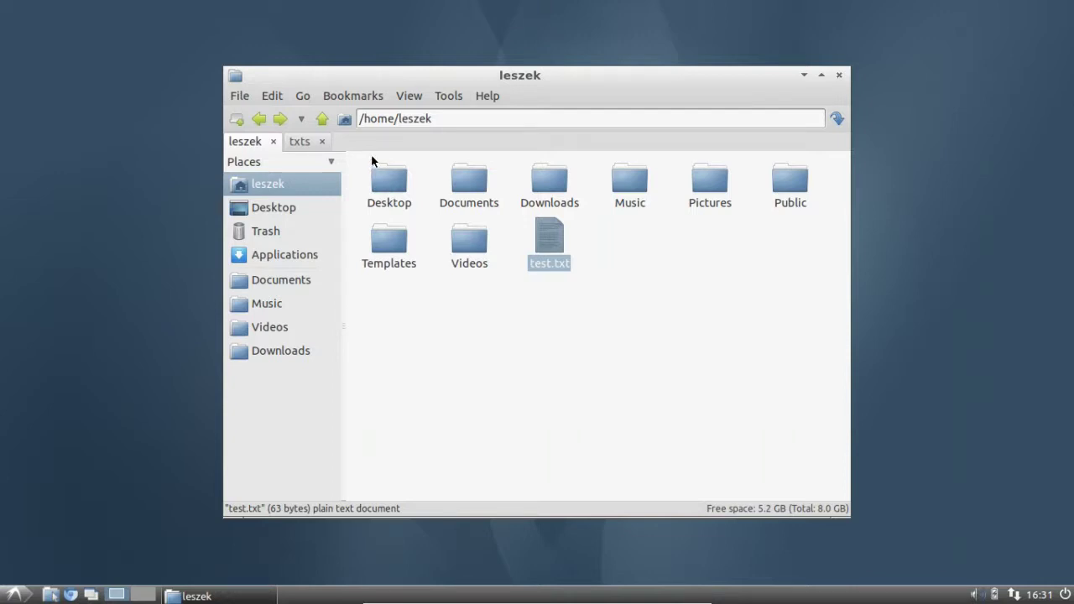
# Look over the available go-to locations and open Network Drives in the home folder's tab.
pyautogui.click(305, 97)
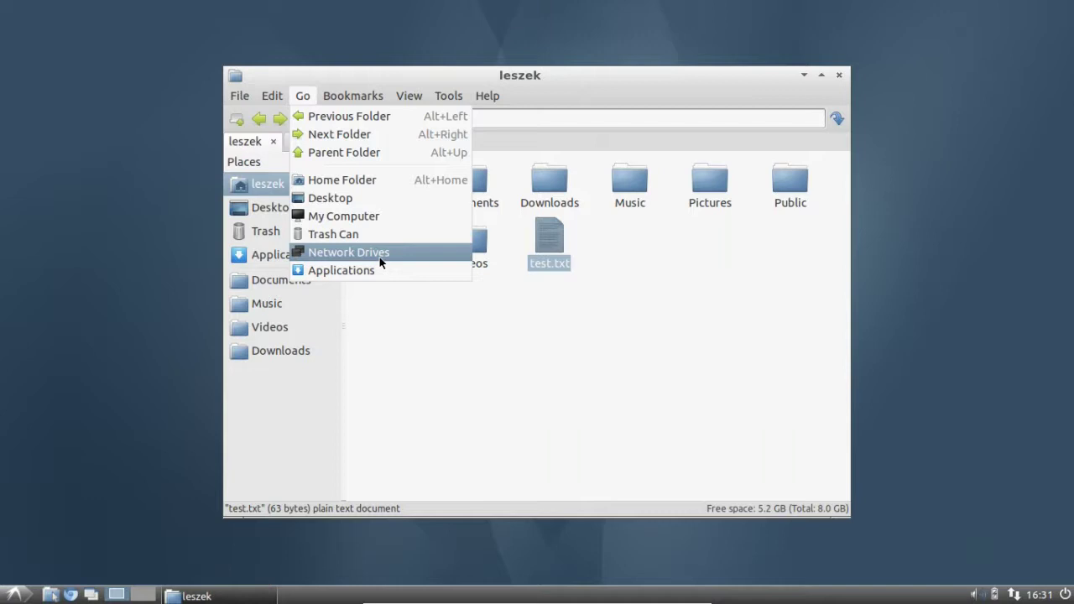
pyautogui.click(307, 174)
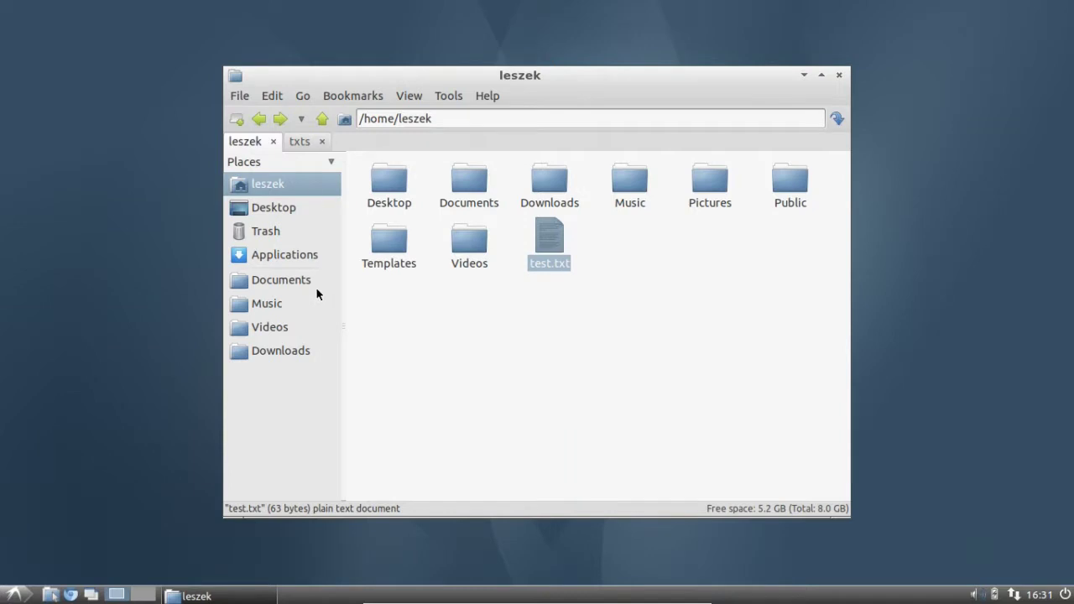
pyautogui.click(304, 97)
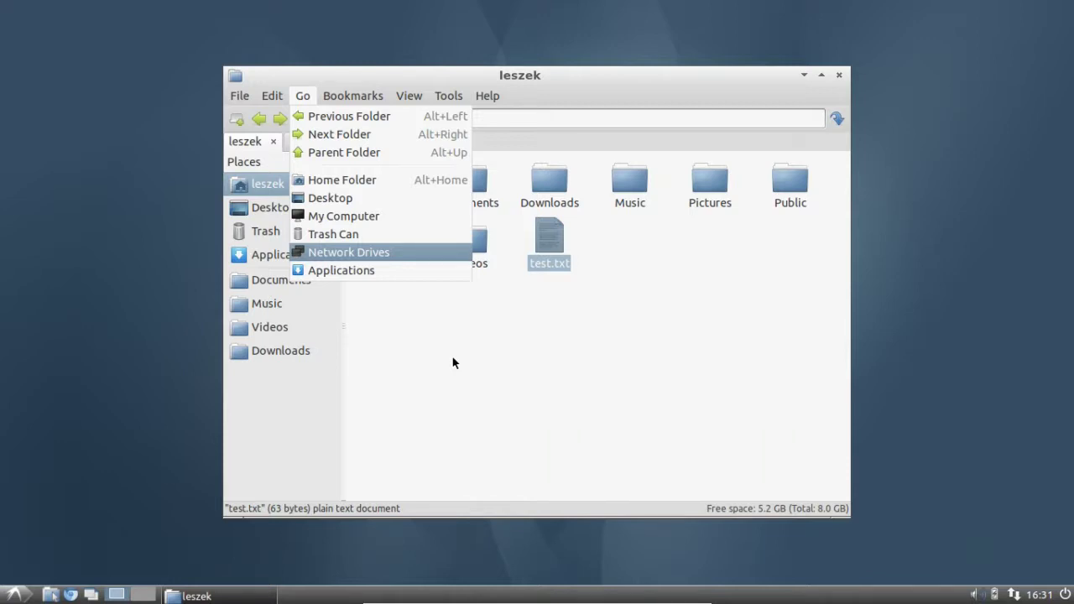
pyautogui.press('Return')
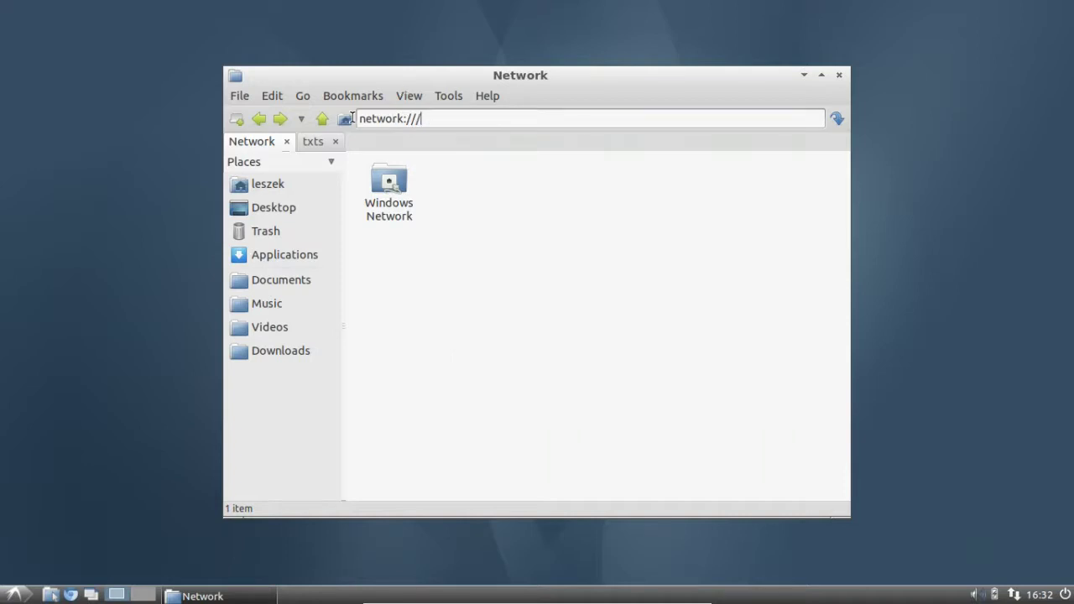
# Enter smb:/// as the location address and clear it again.
pyautogui.moveTo(354, 118); pyautogui.dragTo(509, 130)
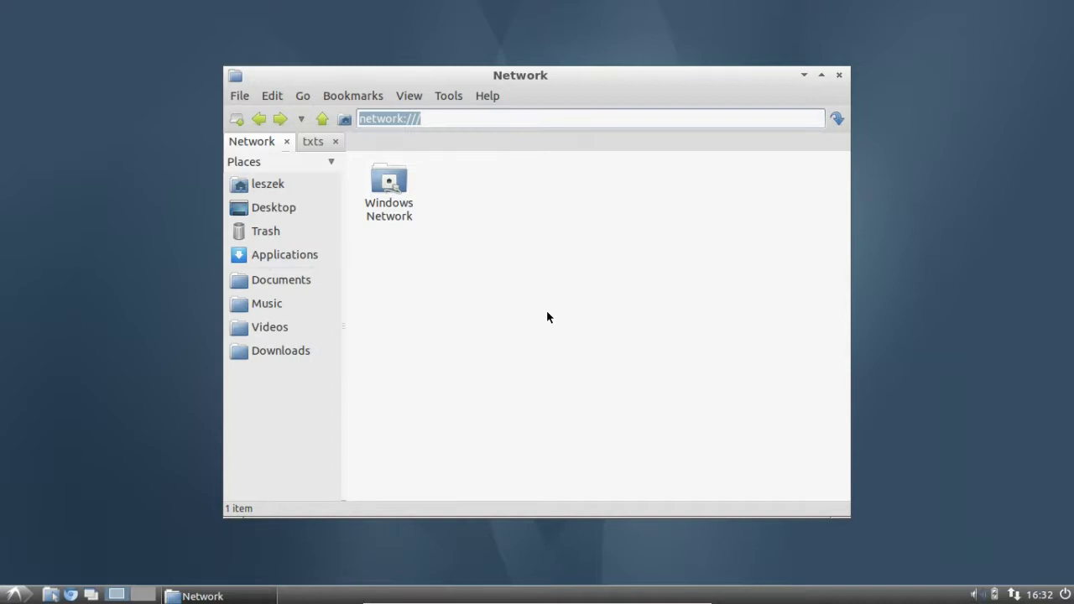
pyautogui.write('sm')
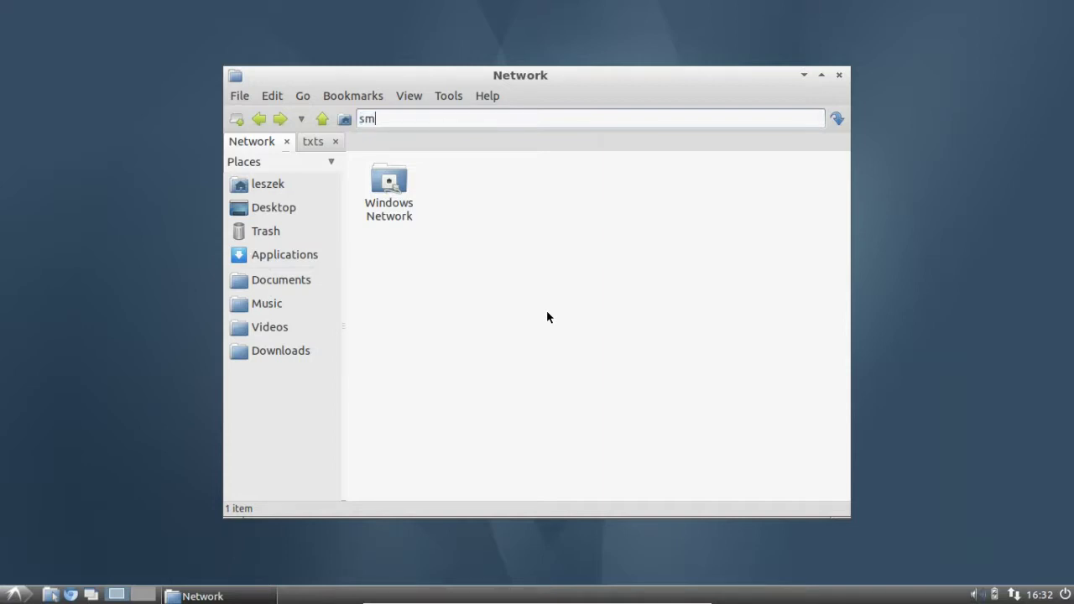
pyautogui.write('b:///')
pyautogui.press('BackSpace')
pyautogui.press('BackSpace')
pyautogui.press('BackSpace')
pyautogui.press('BackSpace')
pyautogui.press('BackSpace')
pyautogui.press('BackSpace')
pyautogui.press('BackSpace')
# Connect to the SFTP server at 192.168.1.2 with the account's user name in the address, and enter the SSH account password.
pyautogui.write('sftp.')
pyautogui.press('BackSpace')
pyautogui.write('://')
pyautogui.write('les')
pyautogui.press('BackSpace')
pyautogui.press('BackSpace')
pyautogui.write('33k@192.168')
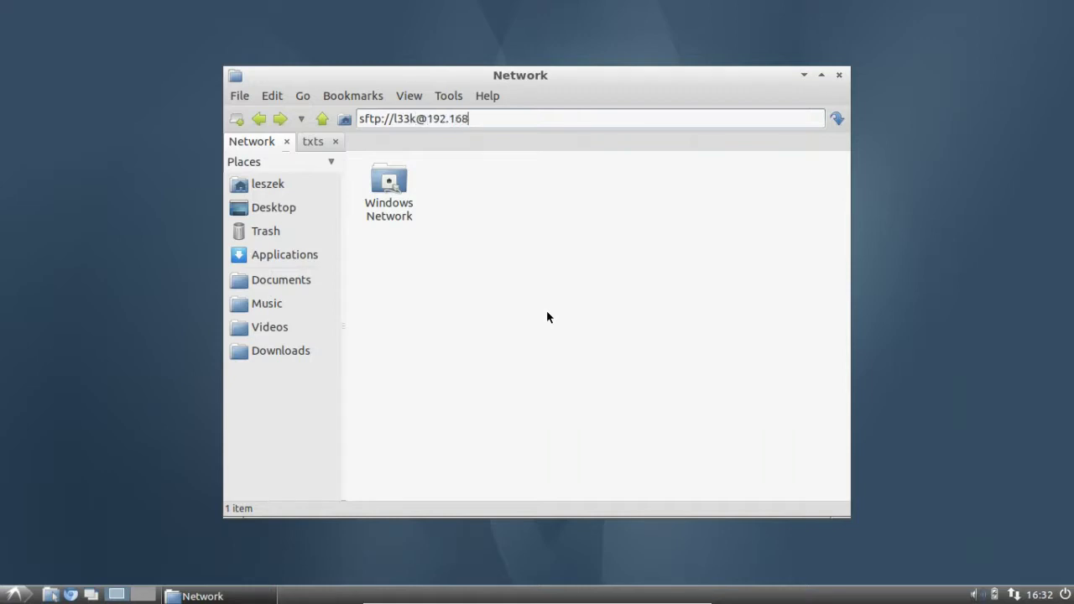
pyautogui.write('.1.2')
pyautogui.press('Return')
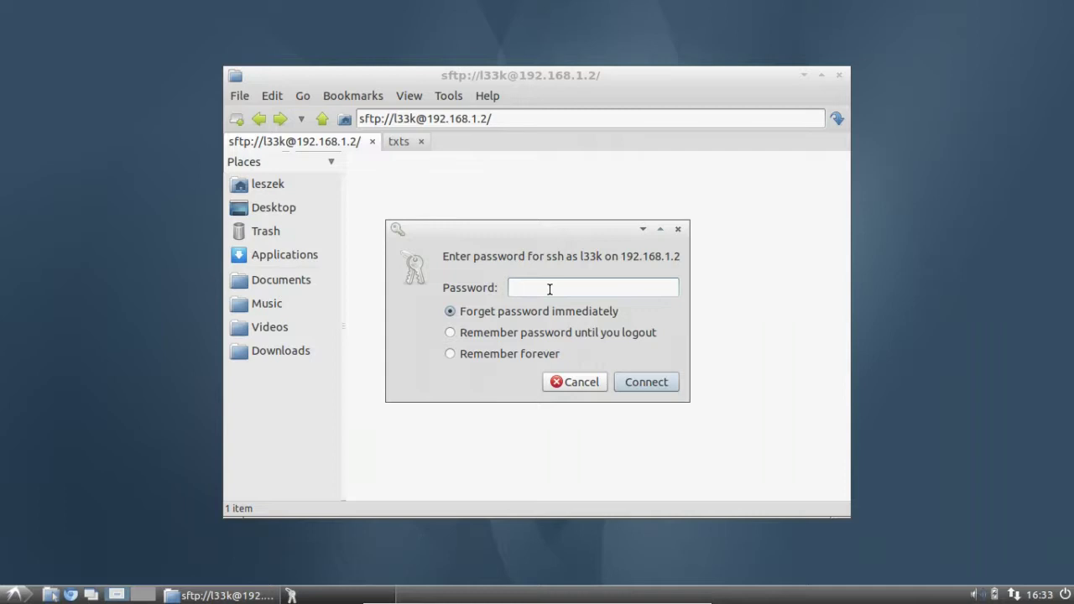
pyautogui.write('•••••••')
pyautogui.press('Return')
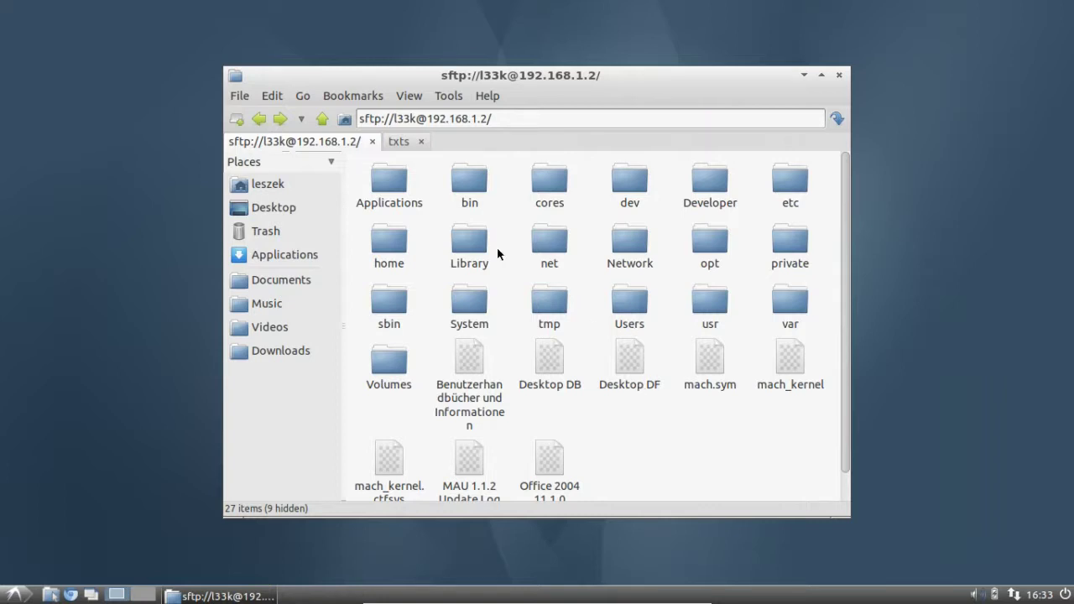
# Close the txts tab and go to the home folder.
pyautogui.click(421, 141)
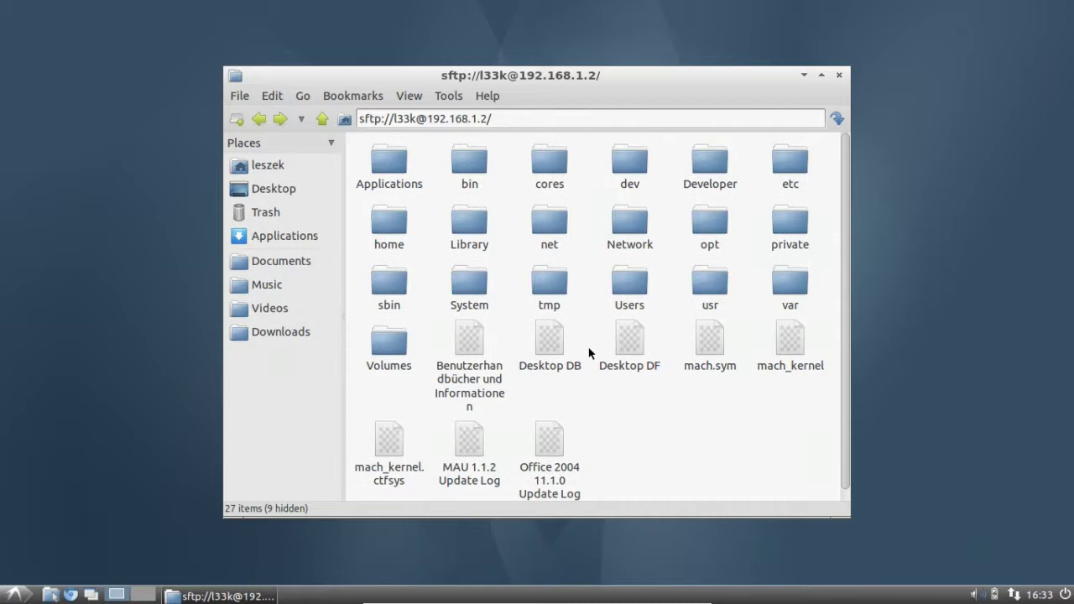
pyautogui.click(305, 164)
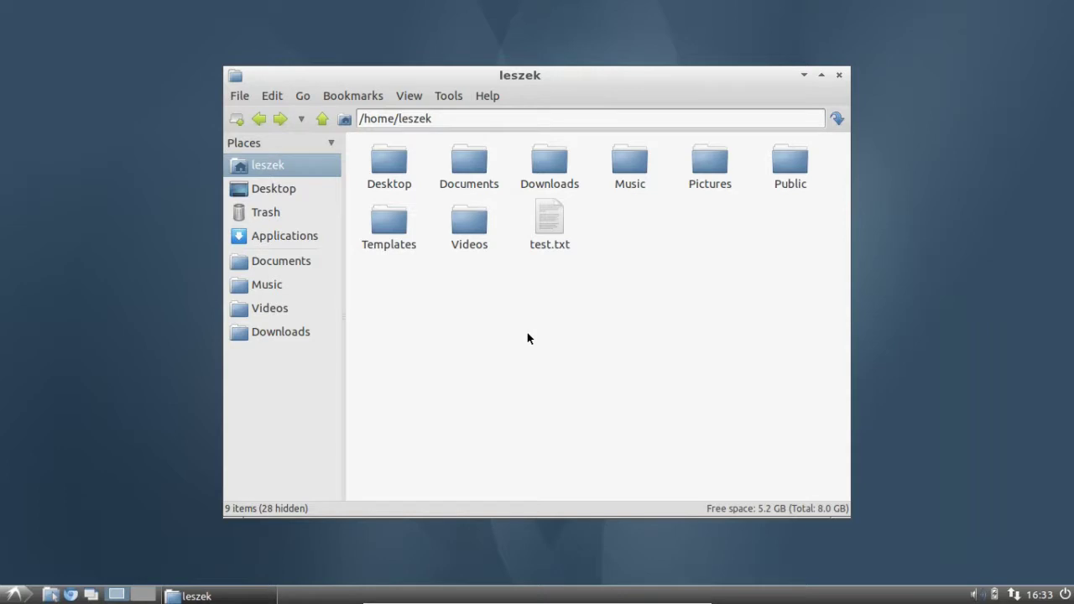
# Open the home folder in a terminal, run ln -s test.txt Public/test.txt to create a symbolic link, and close the terminal.
pyautogui.click(449, 97)
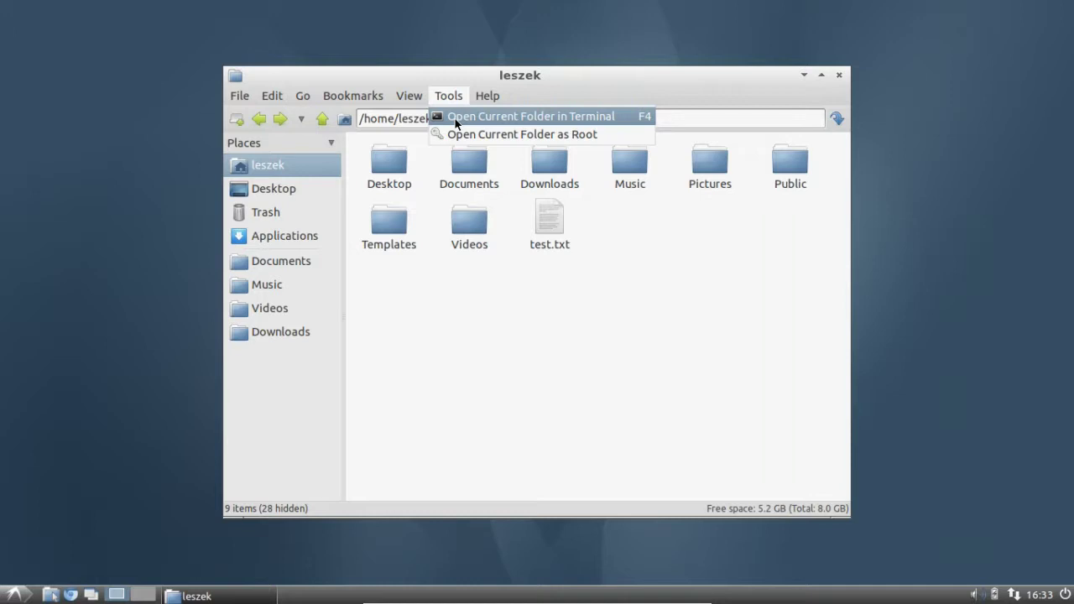
pyautogui.click(455, 118)
pyautogui.moveTo(341, 56); pyautogui.dragTo(540, 295)
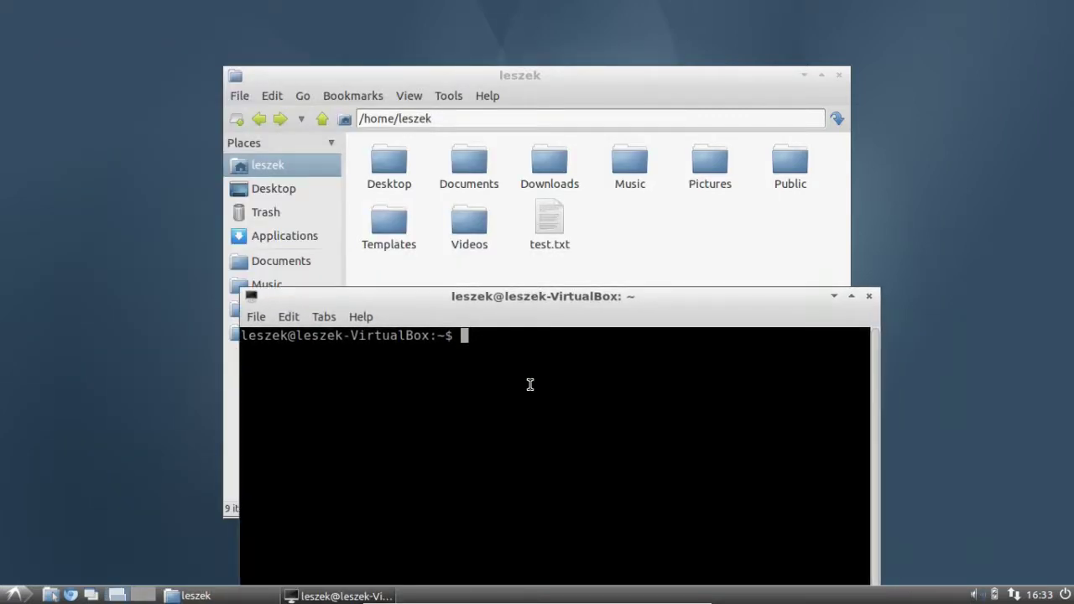
pyautogui.write('ln -s test.txt ')
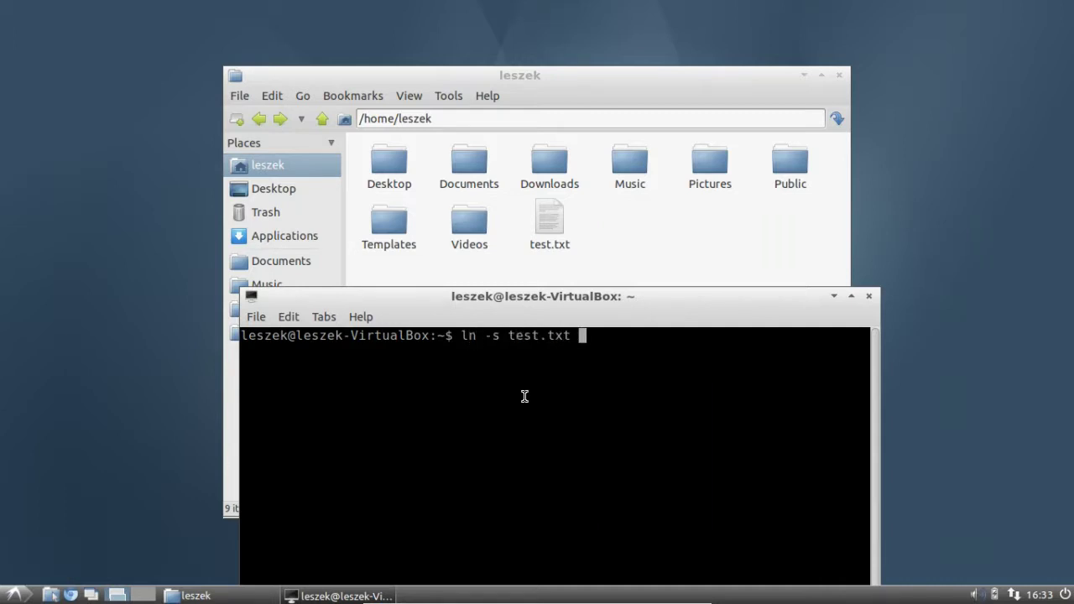
pyautogui.write('Public/test.txt')
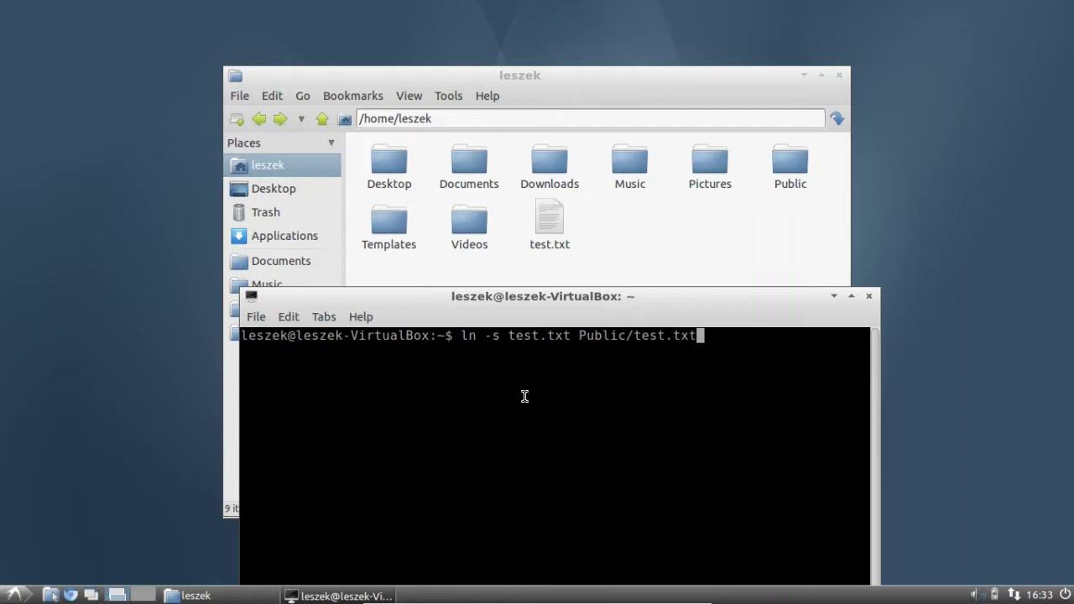
pyautogui.press('Return')
pyautogui.click(868, 296)
# Try to open the test.txt link in the Public folder, cancel the application chooser, and return to the home folder.
pyautogui.doubleClick(795, 187)
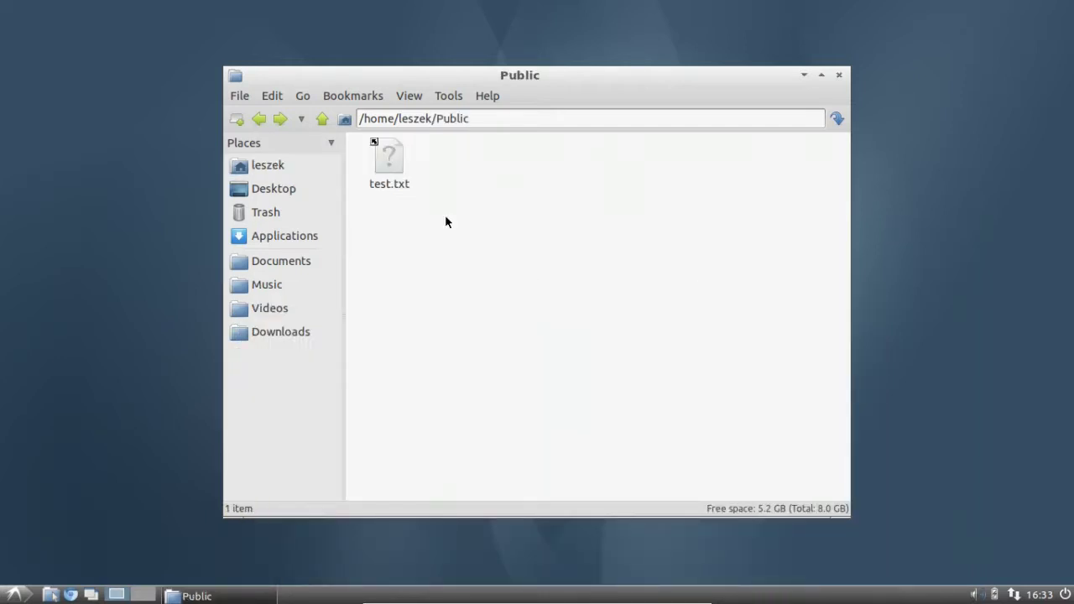
pyautogui.click(396, 186)
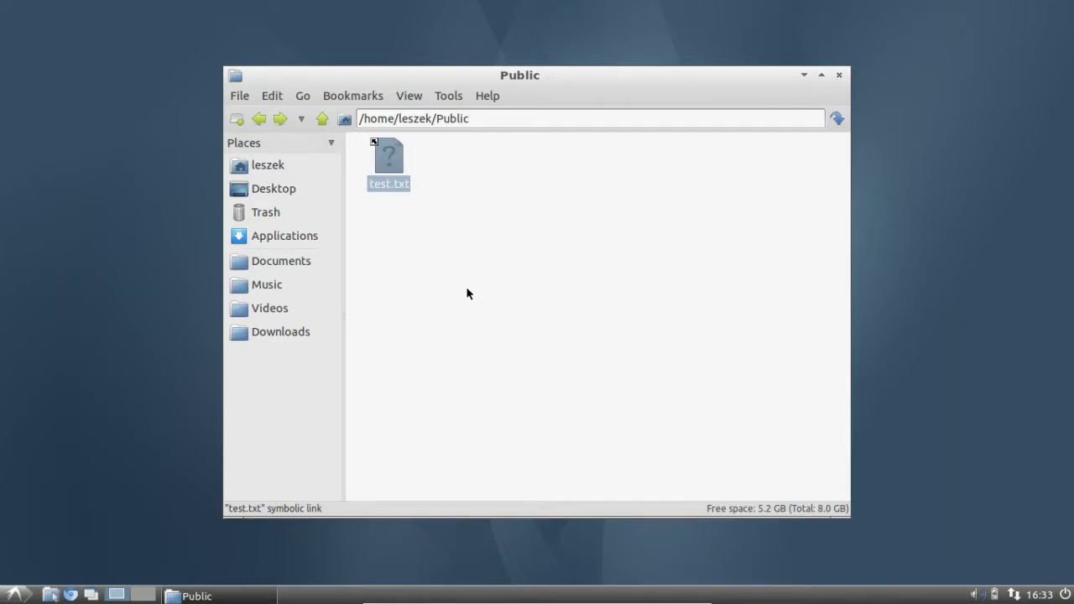
pyautogui.doubleClick(398, 177)
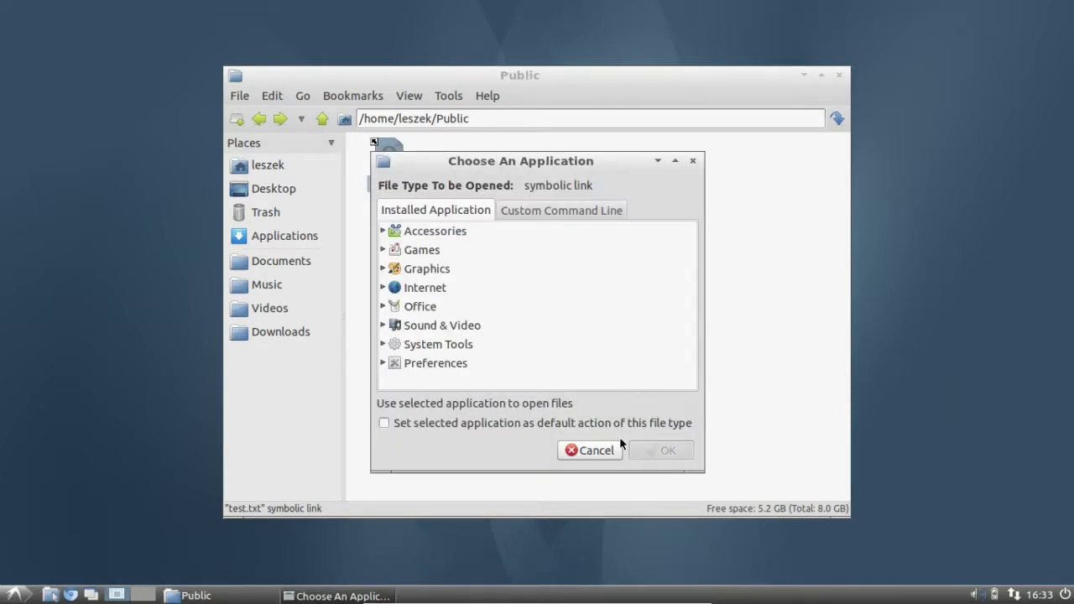
pyautogui.press('Escape')
pyautogui.click(430, 249)
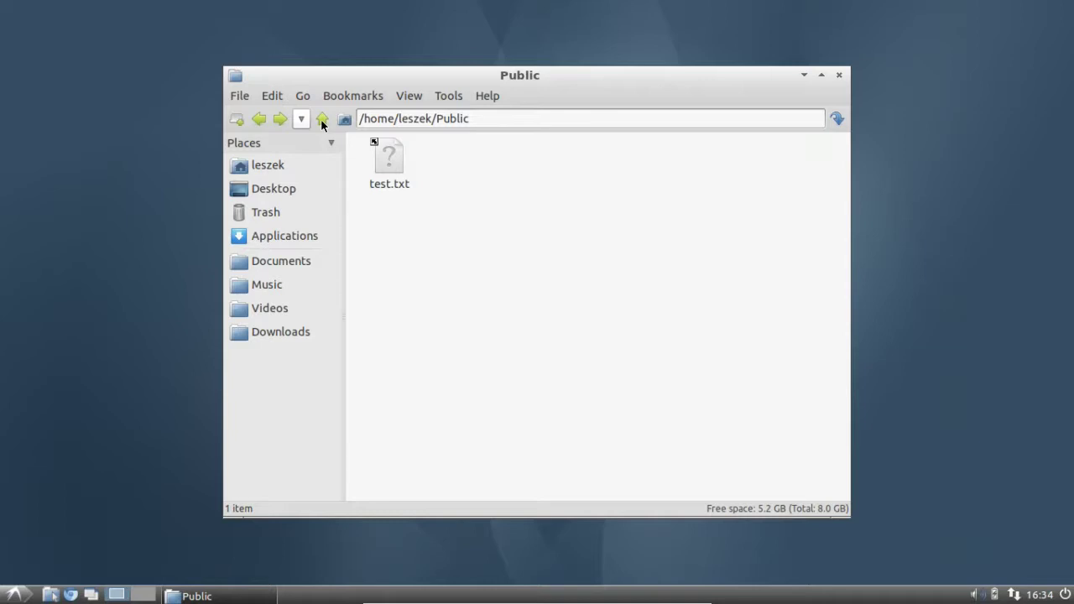
pyautogui.click(322, 119)
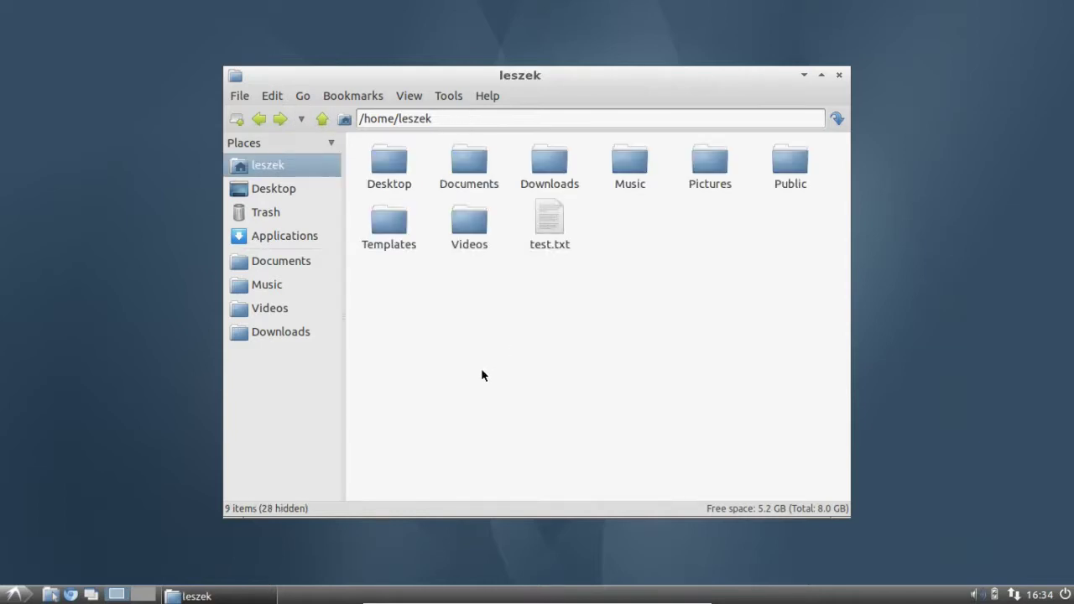
# Look at the tools available for the Desktop folder and return to the home folder.
pyautogui.doubleClick(386, 182)
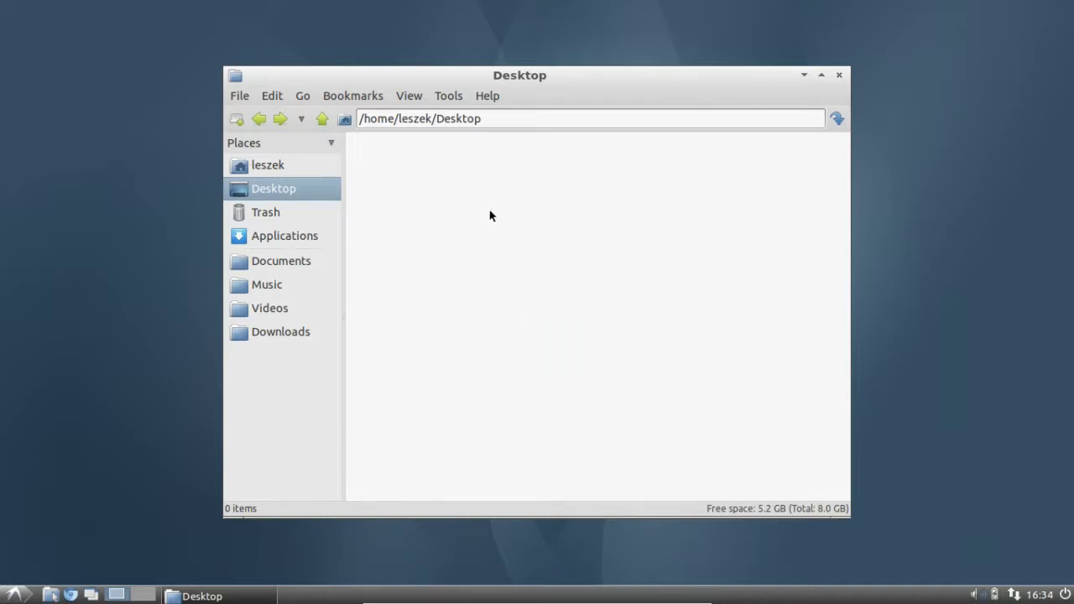
pyautogui.click(438, 96)
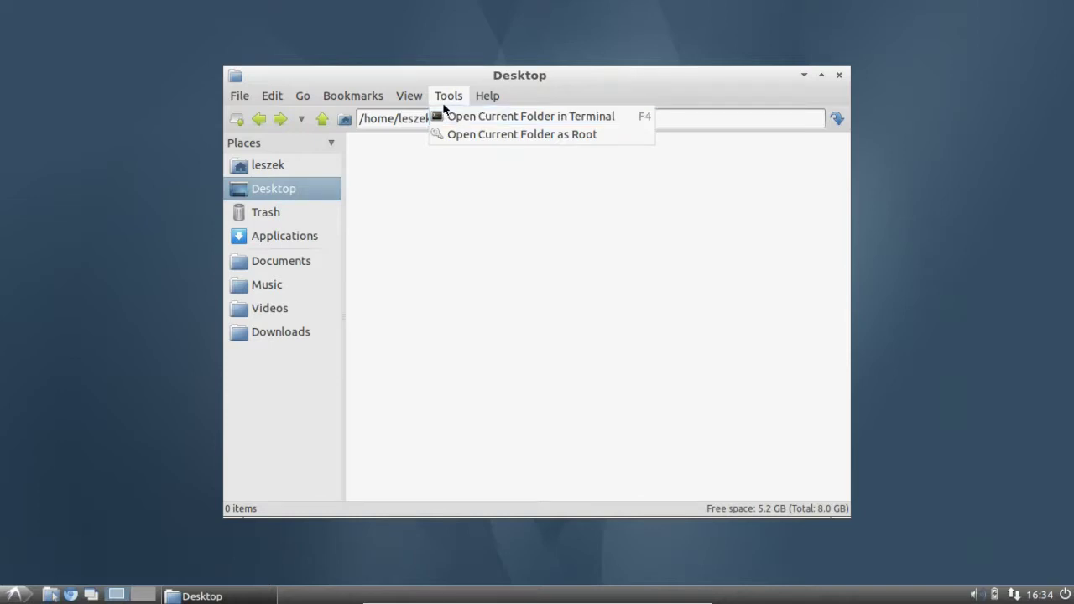
pyautogui.click(465, 261)
pyautogui.click(322, 119)
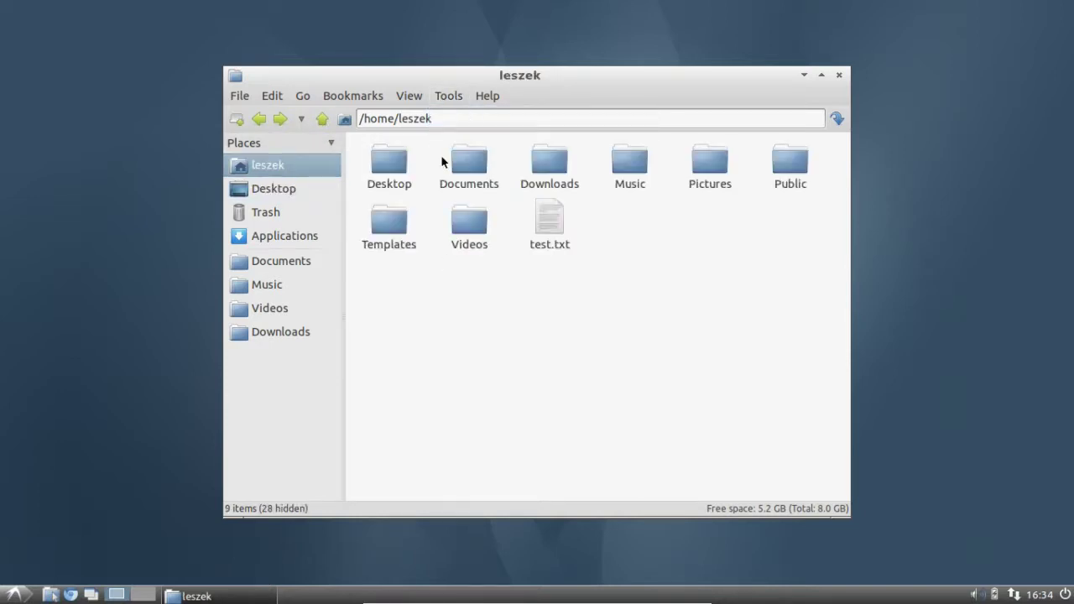
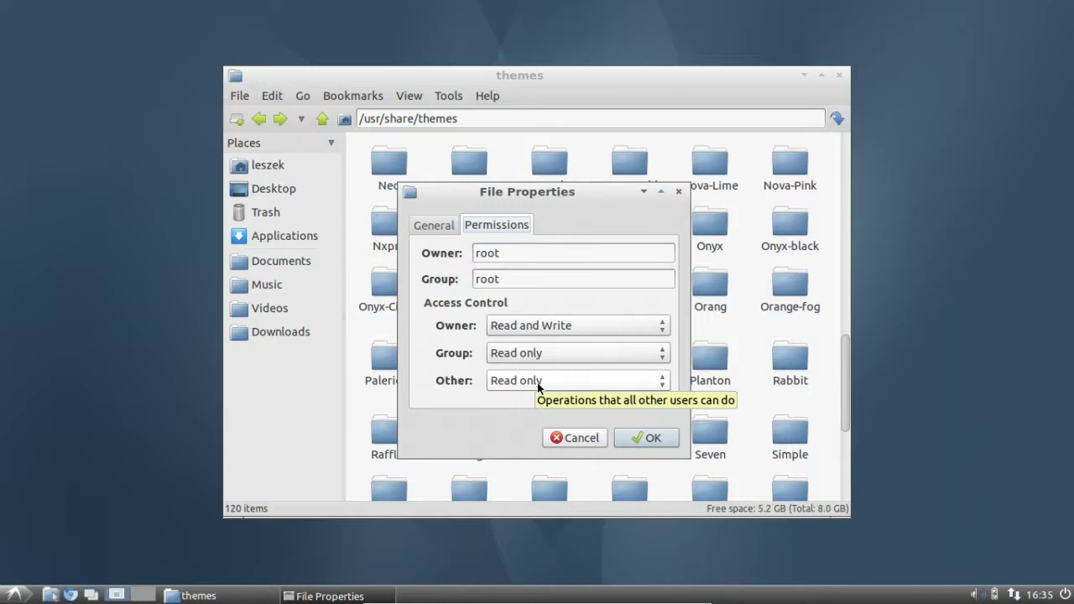
# Cancel the File Properties dialog and open the /usr/share/themes folder as root, entering the administrator password.
pyautogui.click(579, 438)
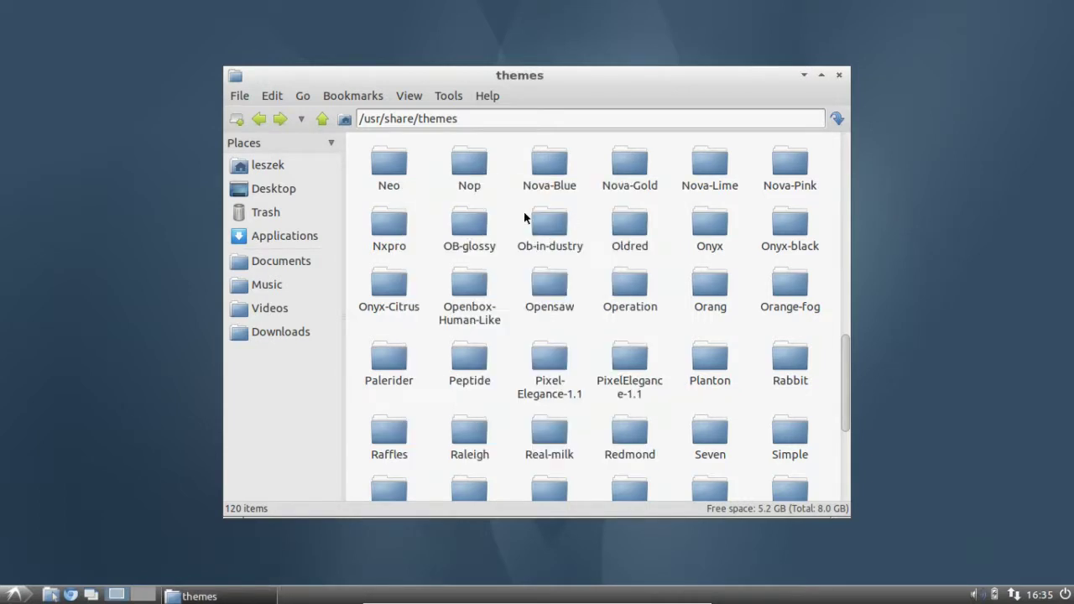
pyautogui.click(449, 97)
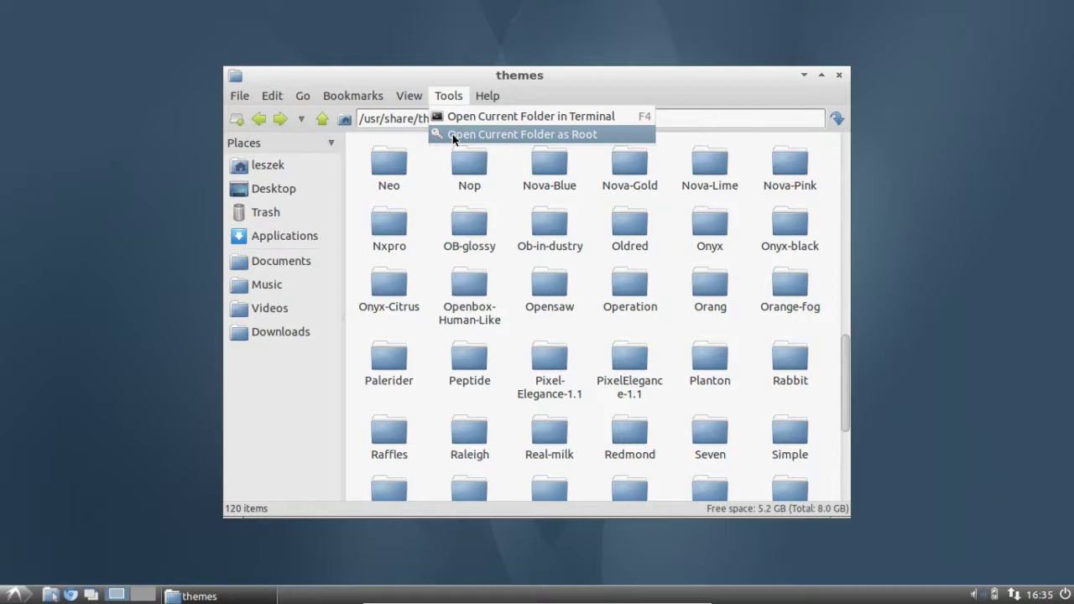
pyautogui.click(503, 135)
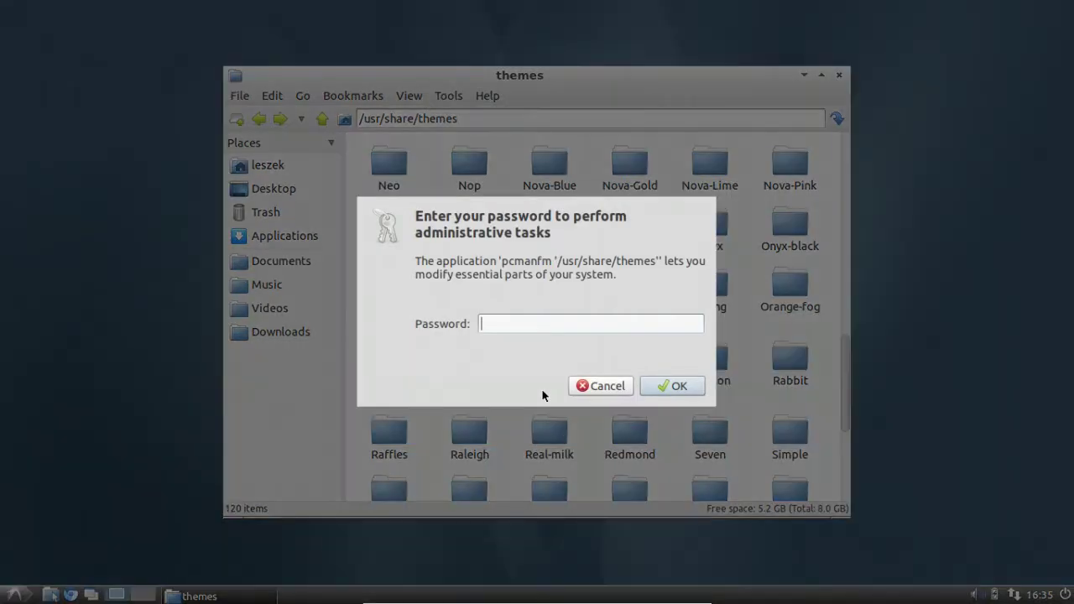
pyautogui.write('•••••••')
pyautogui.press('Return')
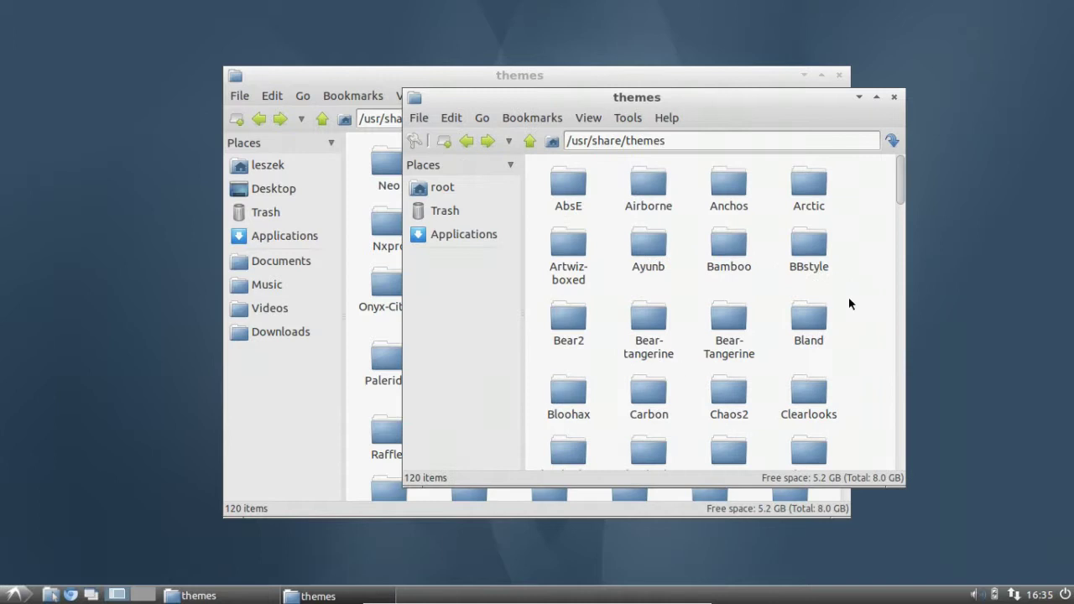
# Look through the themes folder in the root window and close that window.
pyautogui.moveTo(612, 102); pyautogui.dragTo(526, 124)
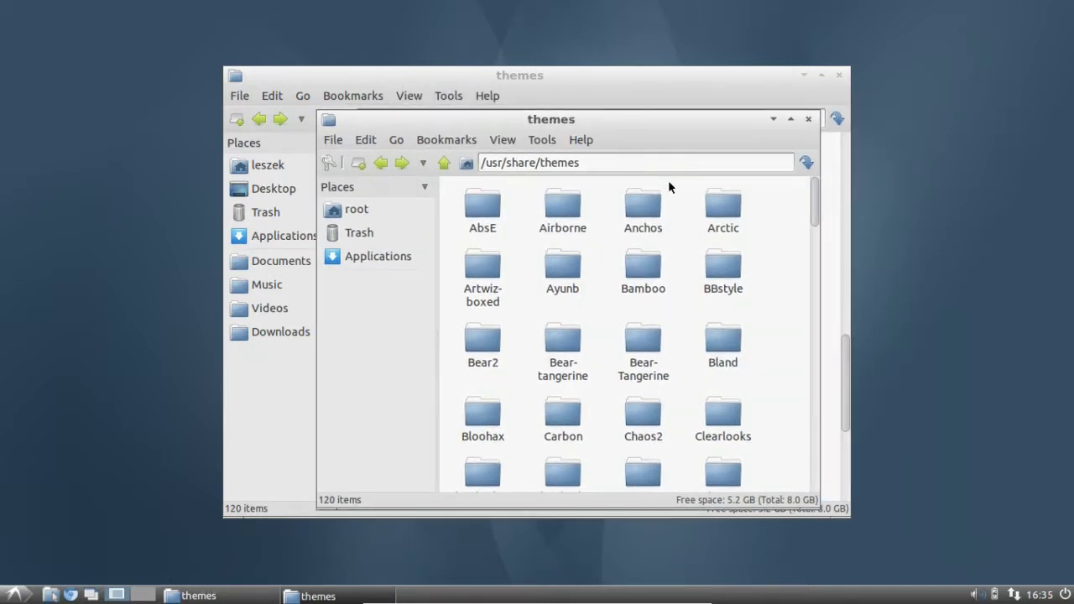
pyautogui.moveTo(328, 167)
pyautogui.moveTo(814, 216); pyautogui.dragTo(816, 243)
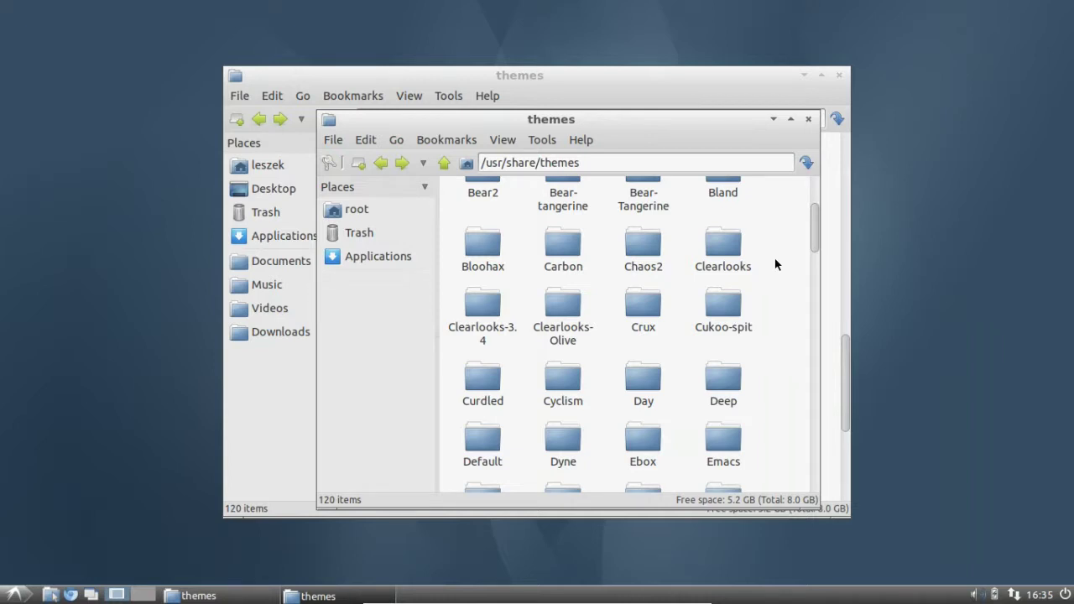
pyautogui.click(808, 120)
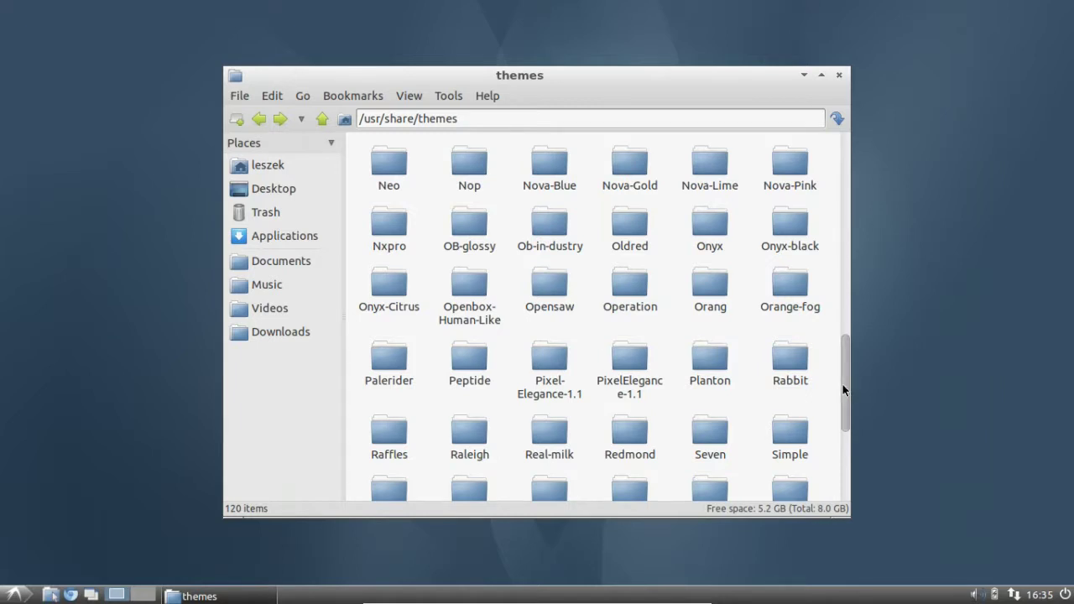
# Switch the themes folder from icons to Compact View and look through its folders.
pyautogui.moveTo(844, 399); pyautogui.dragTo(845, 483)
pyautogui.moveTo(844, 384); pyautogui.dragTo(845, 180)
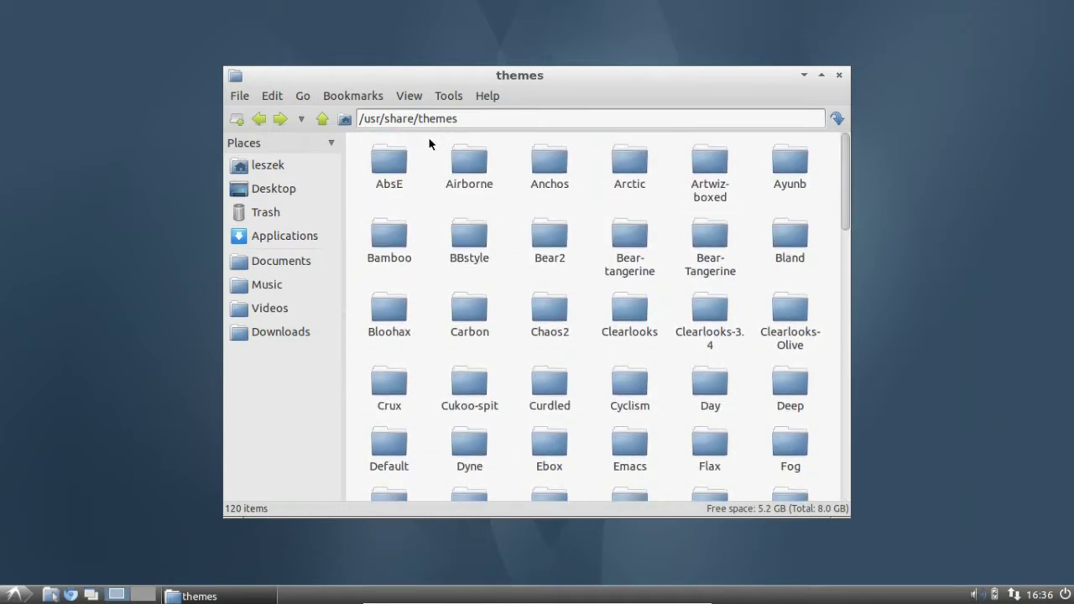
pyautogui.click(414, 99)
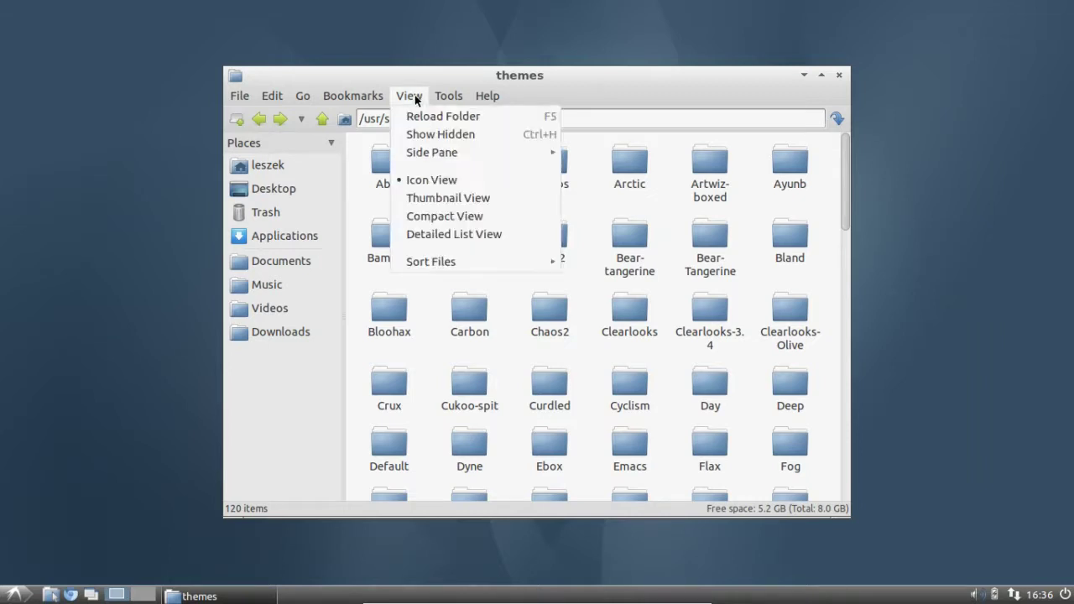
pyautogui.click(422, 218)
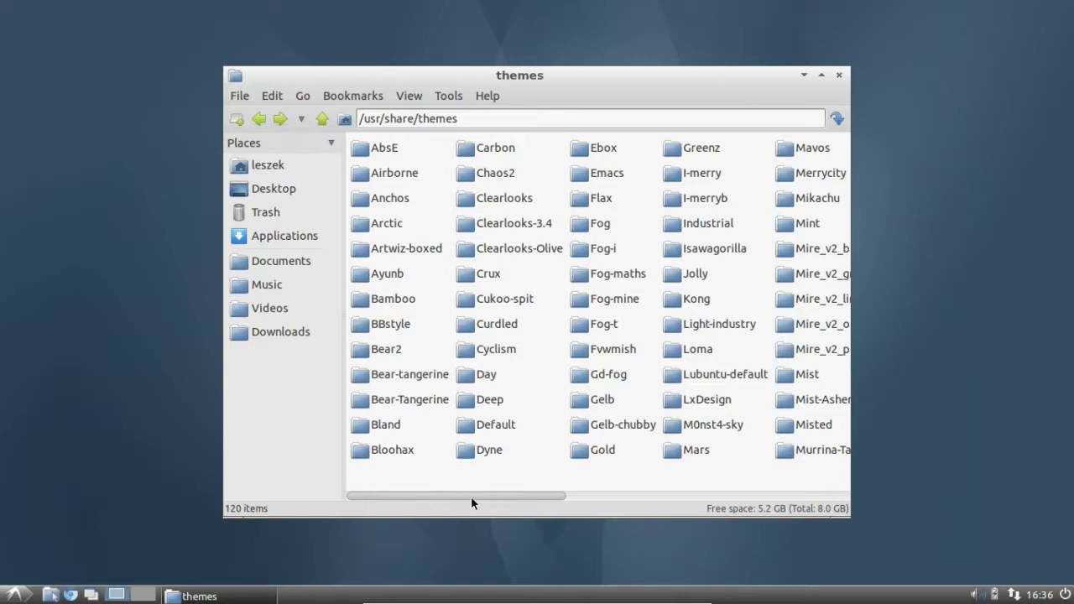
pyautogui.moveTo(469, 494); pyautogui.dragTo(399, 500)
# Switch the themes folder to Detailed List View and look through the listing.
pyautogui.click(408, 96)
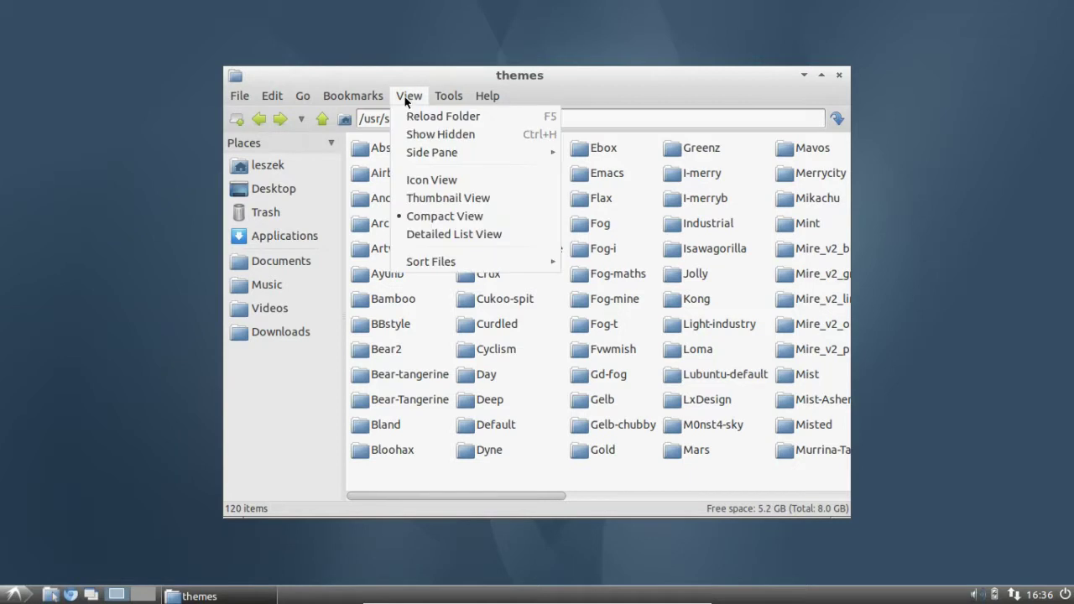
pyautogui.click(453, 239)
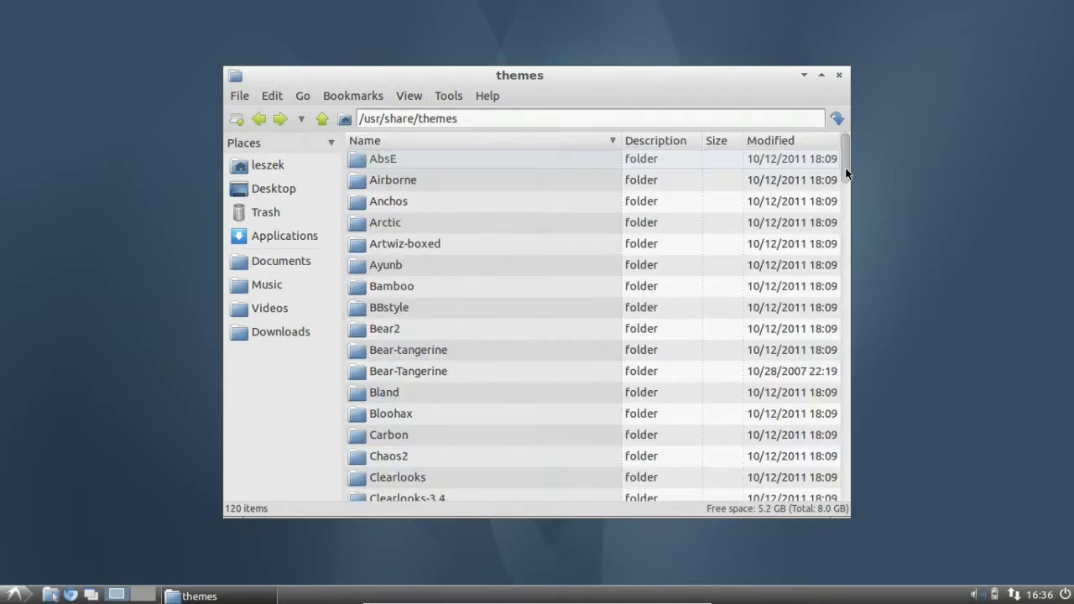
pyautogui.scroll(-20, 837, 224)
pyautogui.moveTo(837, 401); pyautogui.dragTo(843, 159)
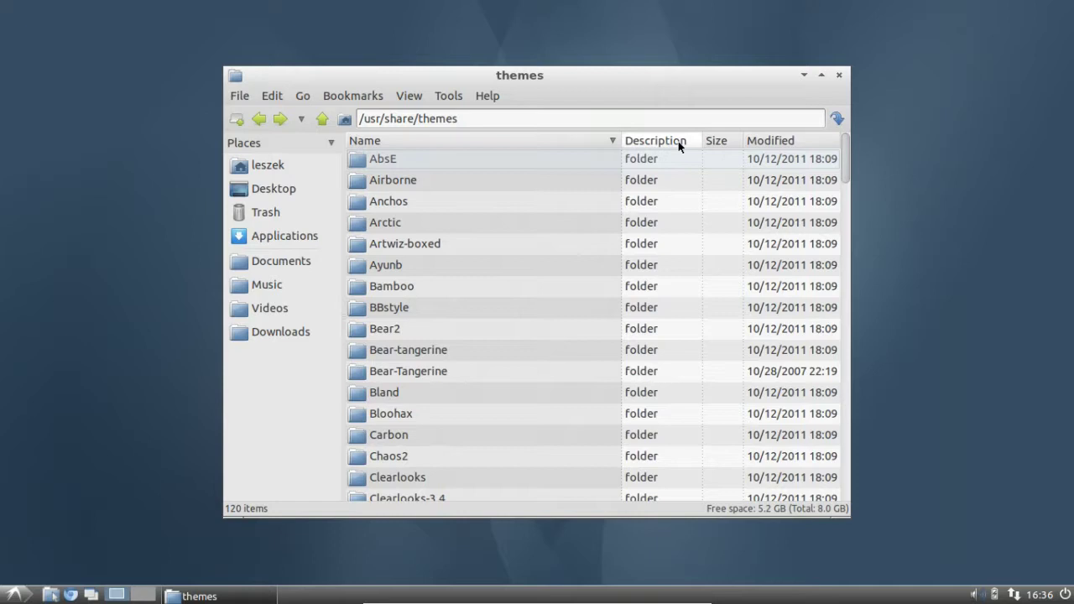
# Sort the themes listing by modification date, sort it by name again, and go to the home folder.
pyautogui.click(765, 141)
pyautogui.moveTo(846, 174); pyautogui.dragTo(848, 137)
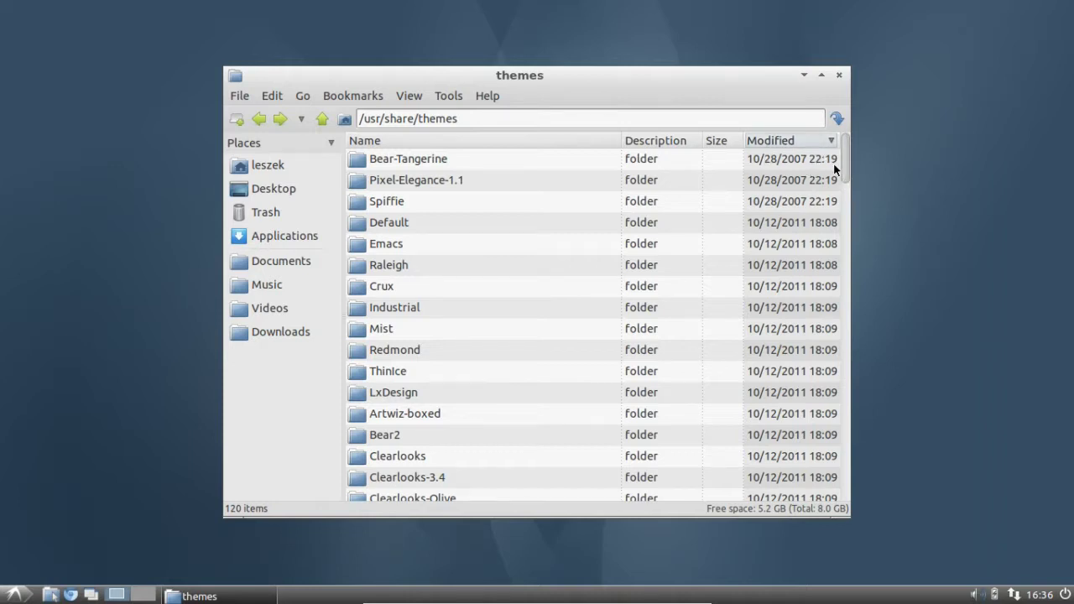
pyautogui.moveTo(850, 167); pyautogui.dragTo(874, 145)
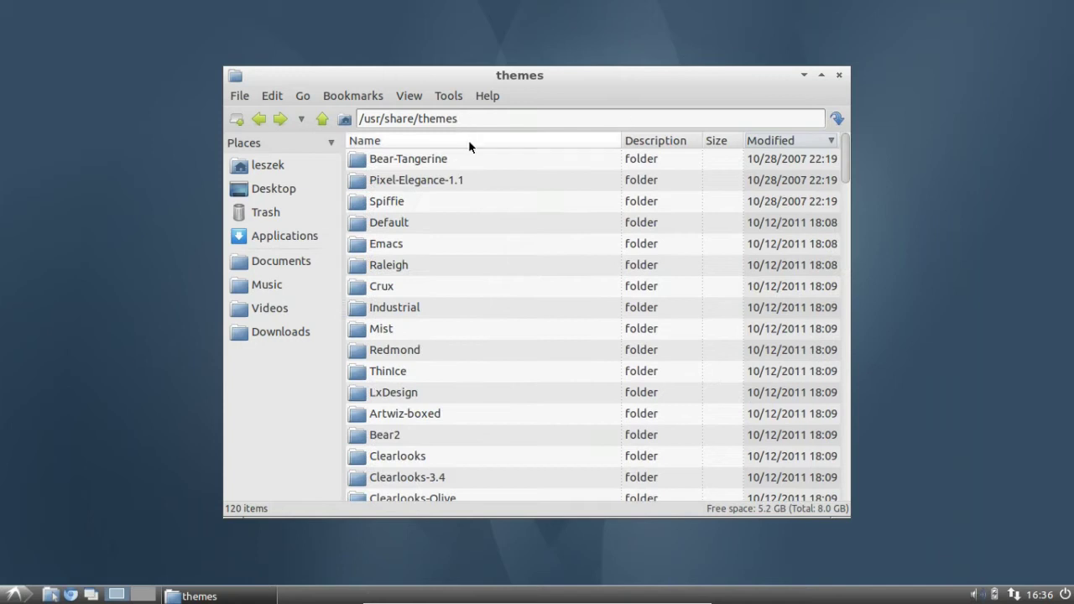
pyautogui.click(468, 141)
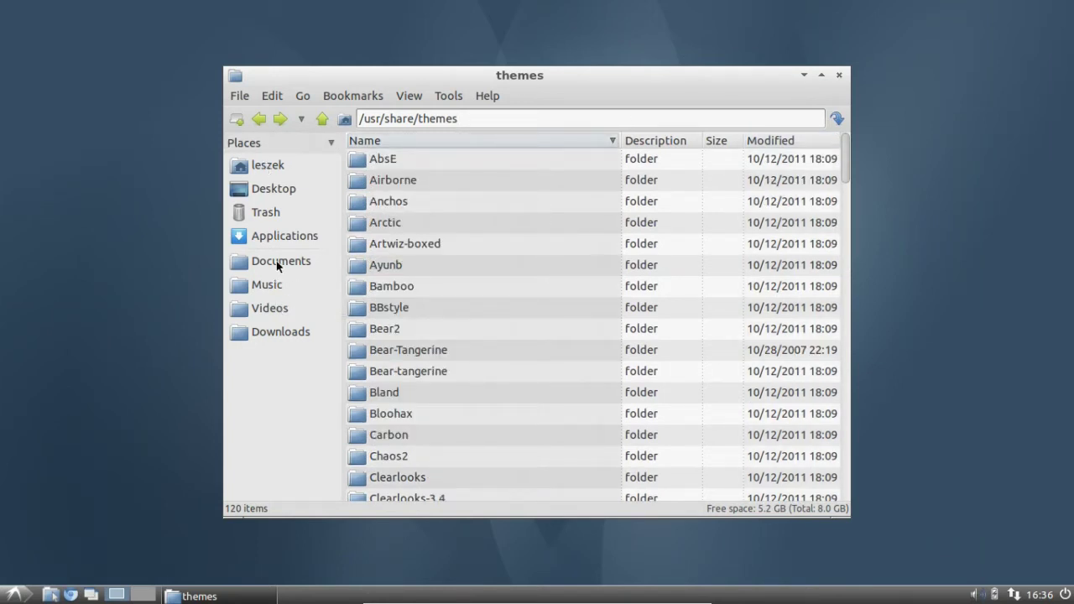
pyautogui.click(279, 168)
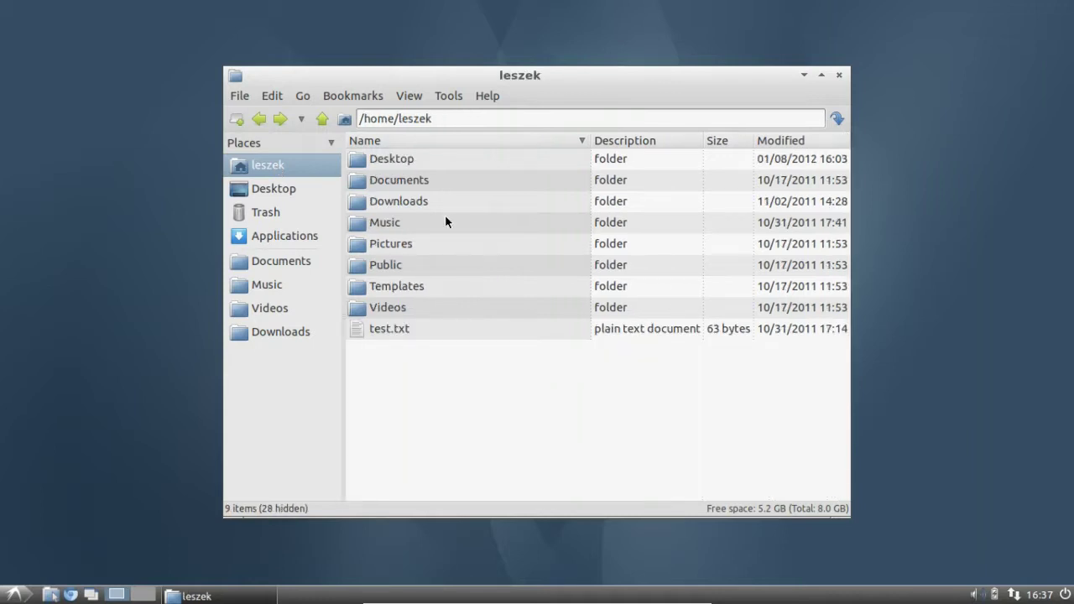
# Switch the home folder to Icon View, look into the Pictures folder, and return to the home folder.
pyautogui.click(409, 95)
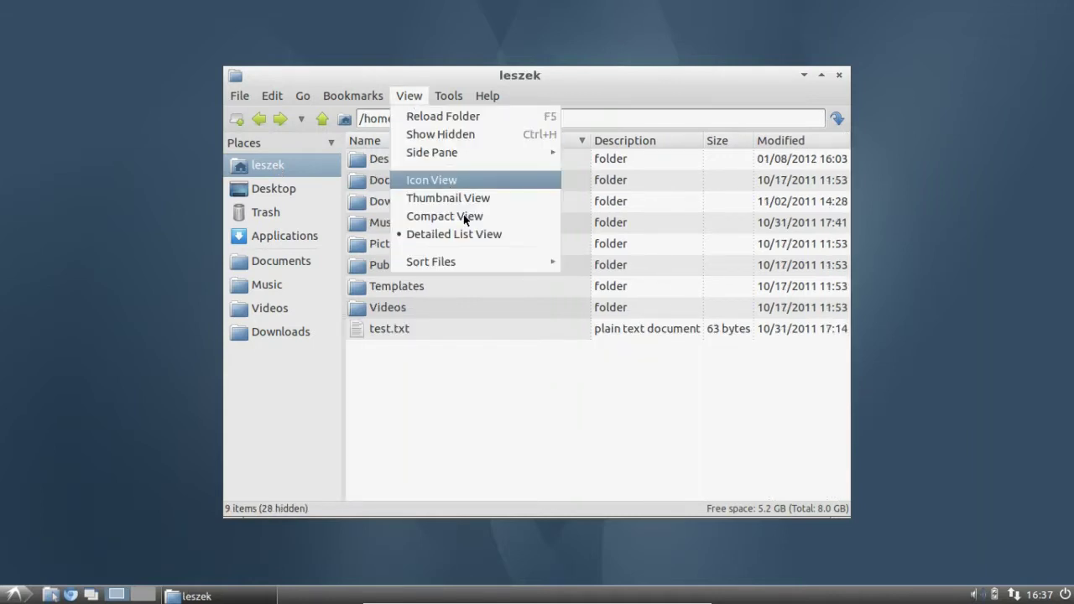
pyautogui.click(449, 182)
pyautogui.doubleClick(716, 181)
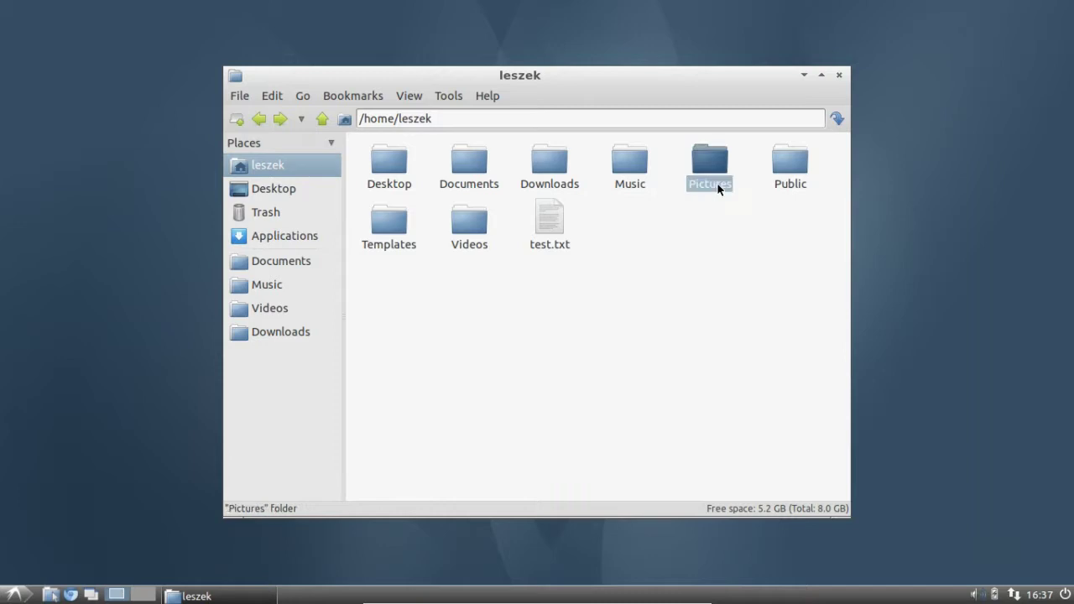
pyautogui.click(321, 120)
# Go to the folder /usr/share/lubuntu by entering its path.
pyautogui.doubleClick(506, 117)
pyautogui.click(507, 117)
pyautogui.tripleClick(507, 117)
pyautogui.write('/usre/')
pyautogui.press('BackSpace')
pyautogui.press('BackSpace')
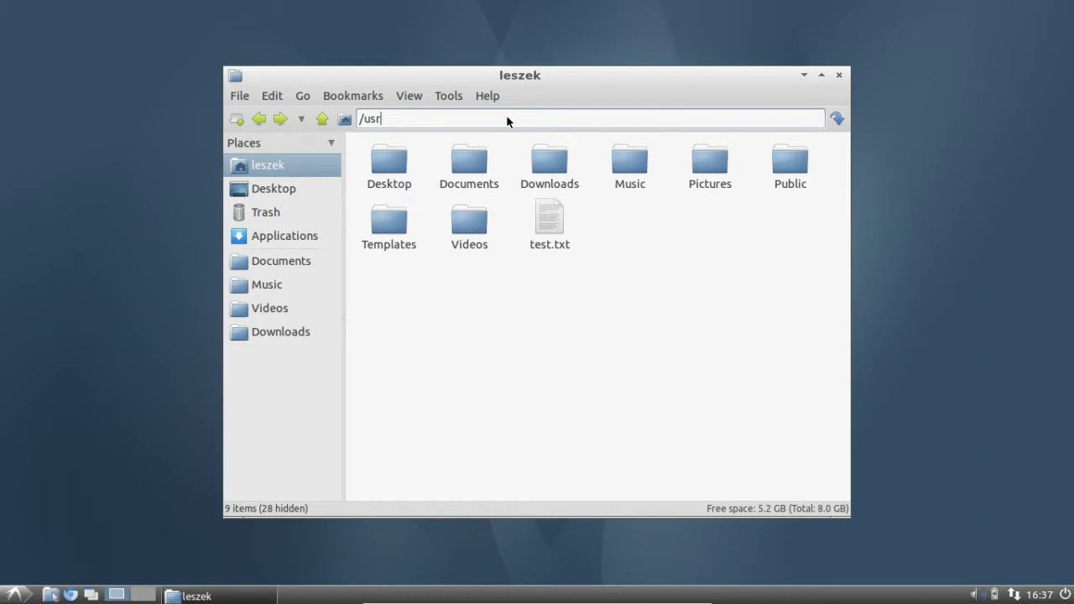
pyautogui.write('/share/lu')
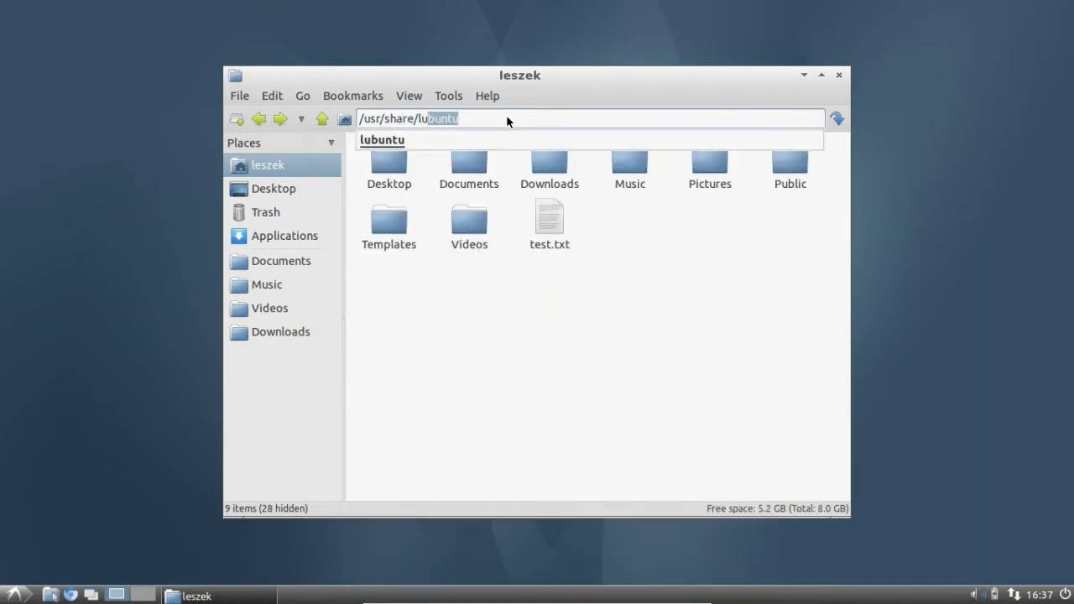
pyautogui.press('Return')
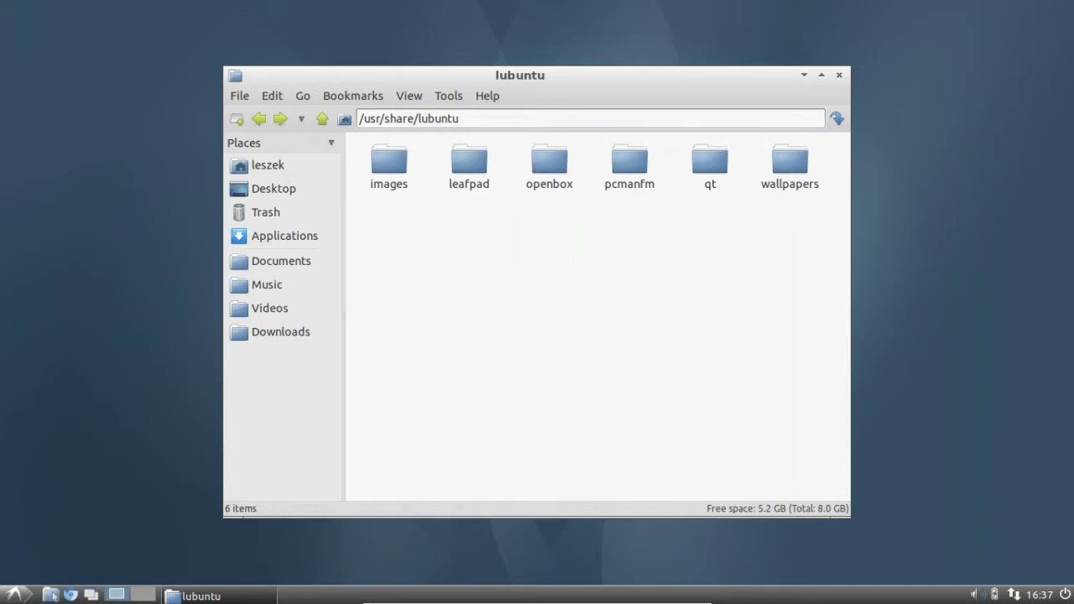
# Open the images folder and switch it to Thumbnail View.
pyautogui.doubleClick(392, 184)
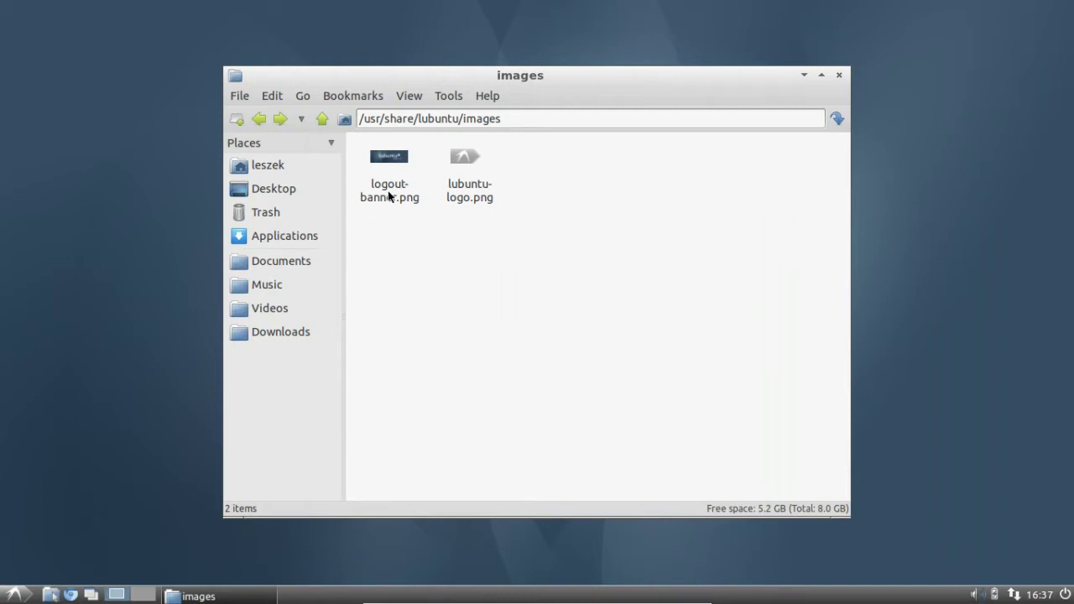
pyautogui.click(404, 94)
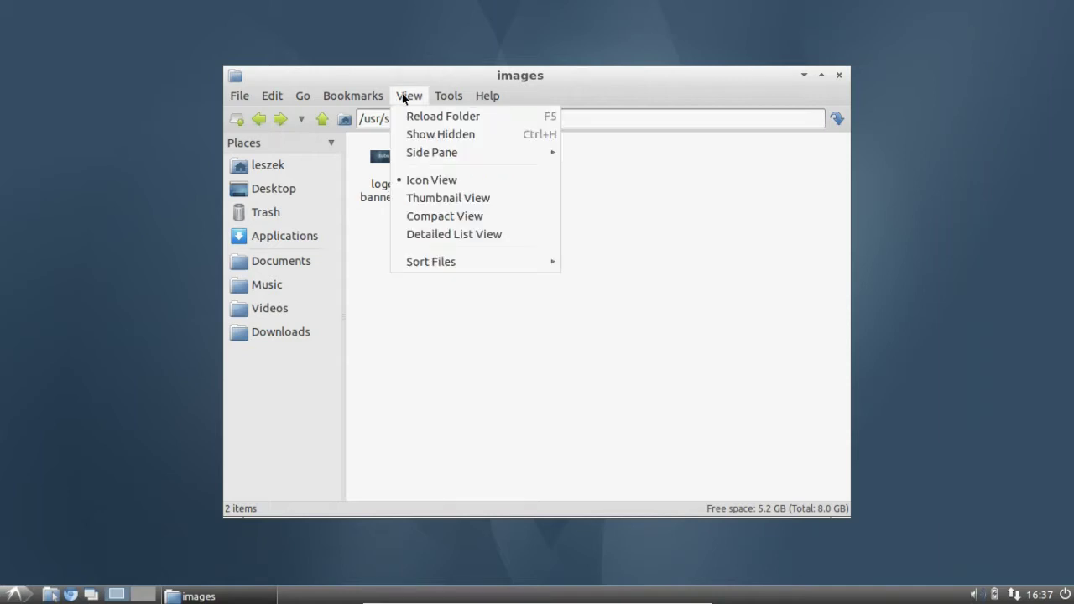
pyautogui.click(426, 204)
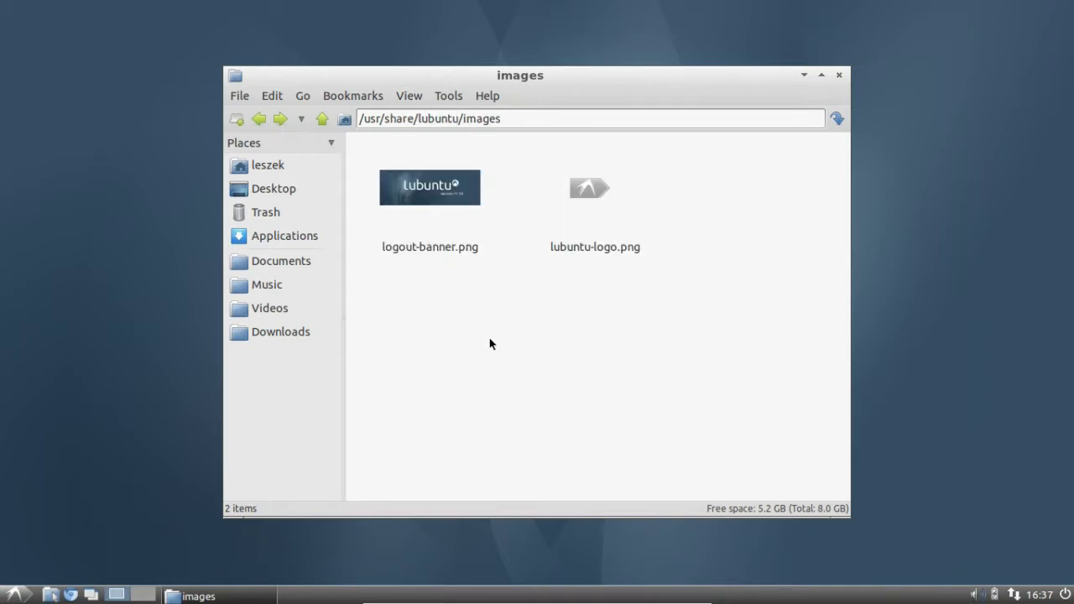